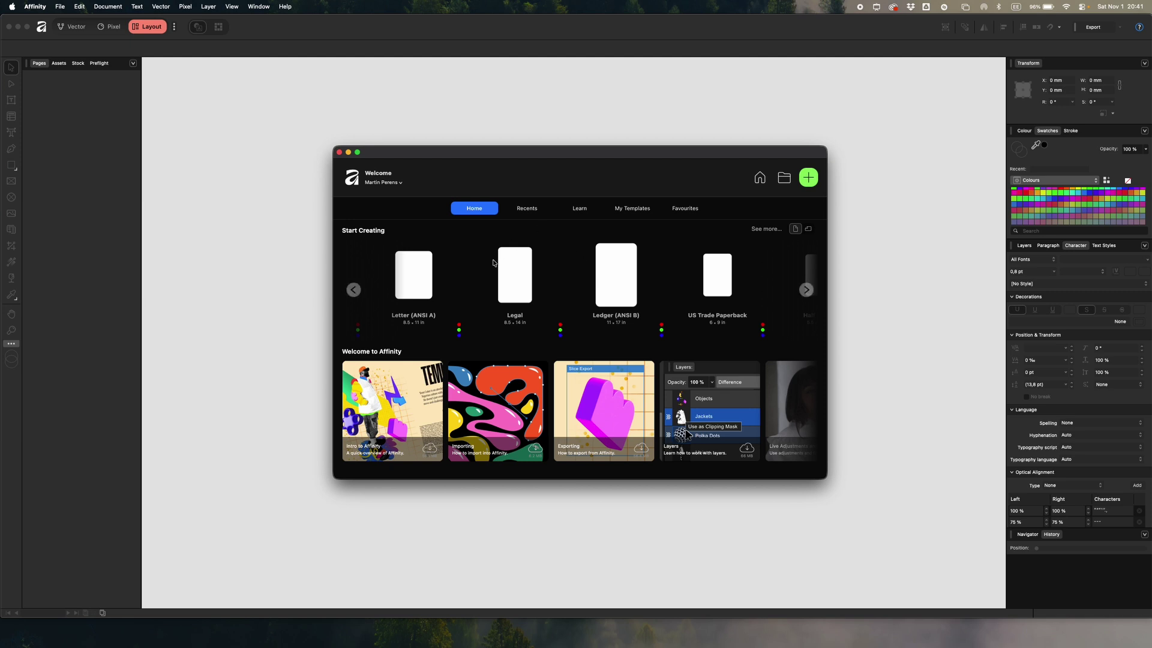
# Create a new document from the A4 preset in RGB, 210 × 297 mm at 300 DPI
pyautogui.hscroll(2, 625, 288)
pyautogui.hscroll(2, 624, 288)
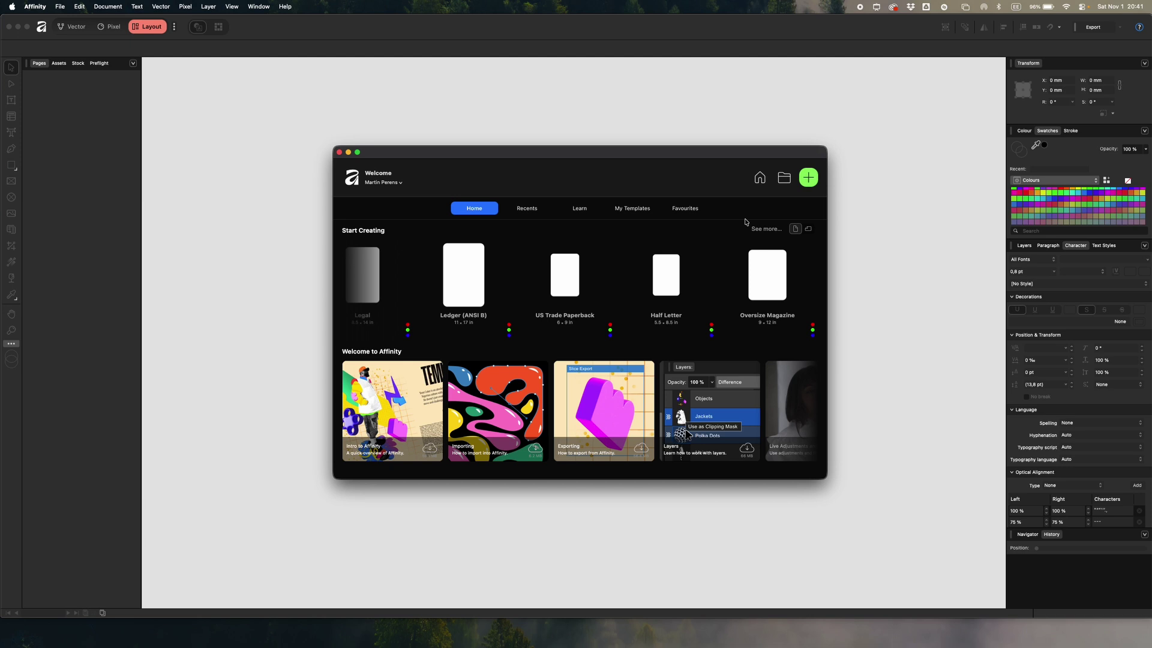
pyautogui.click(807, 179)
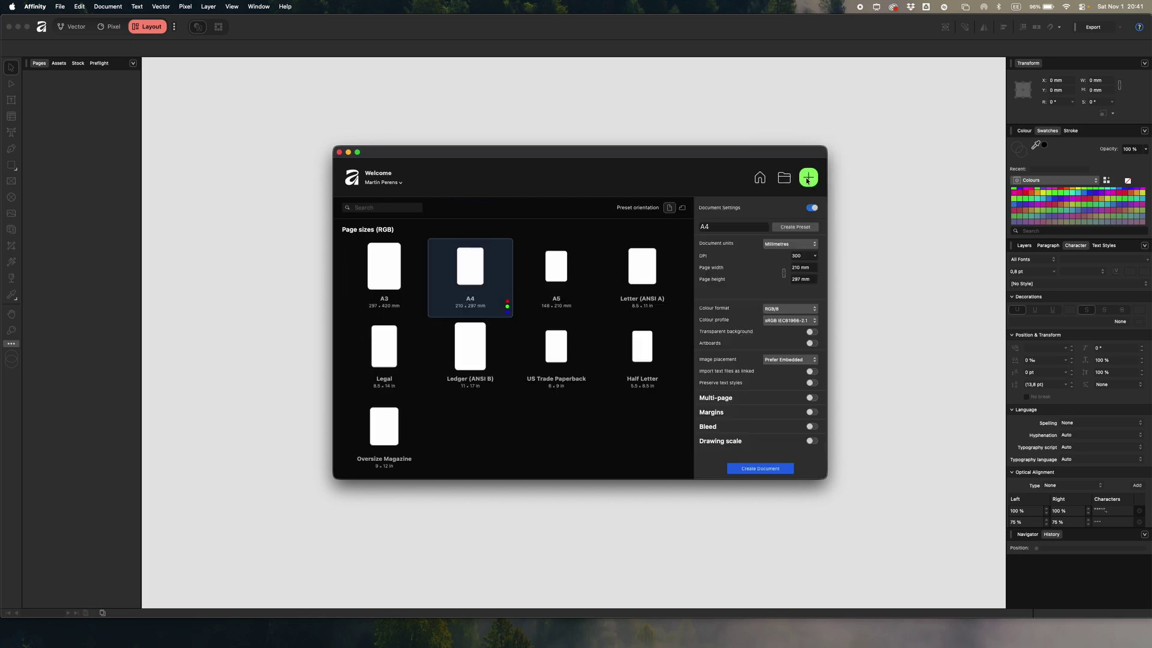
pyautogui.scroll(-3, 581, 318)
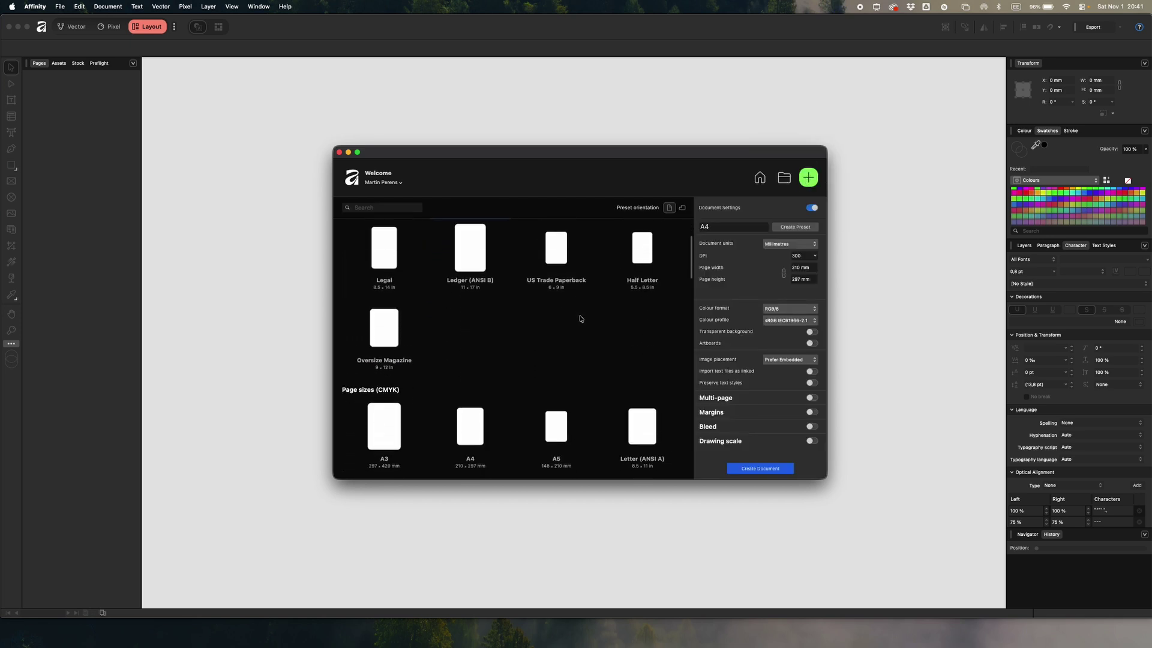
pyautogui.scroll(-5, 580, 318)
pyautogui.scroll(-3, 581, 319)
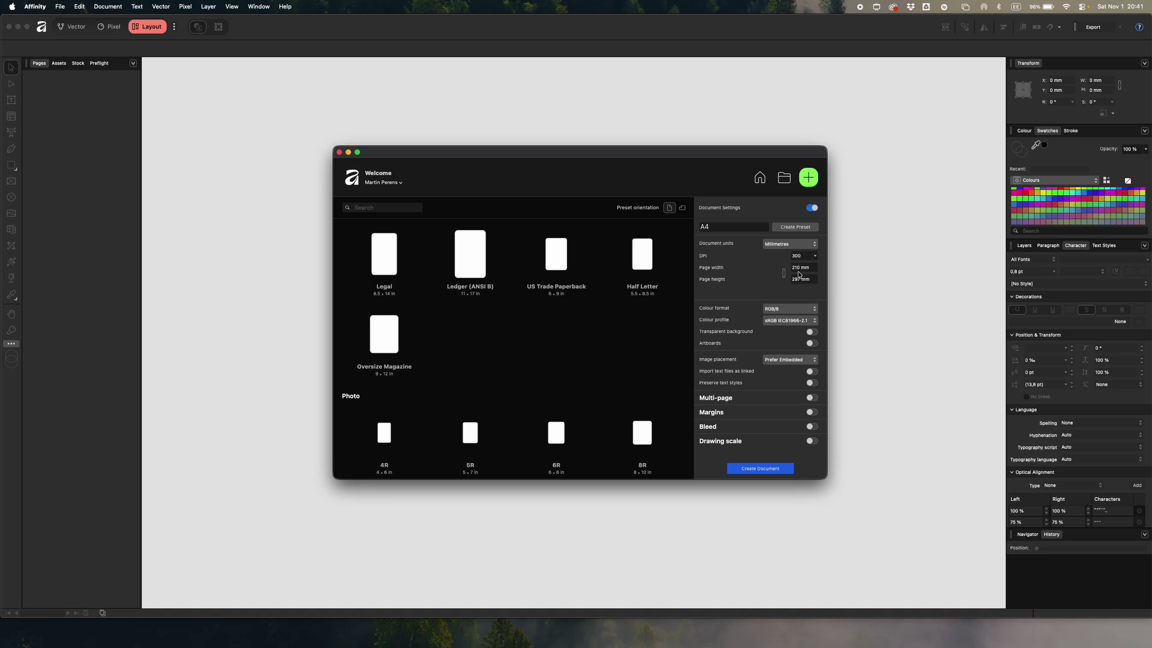
pyautogui.scroll(2, 580, 318)
pyautogui.scroll(2, 579, 318)
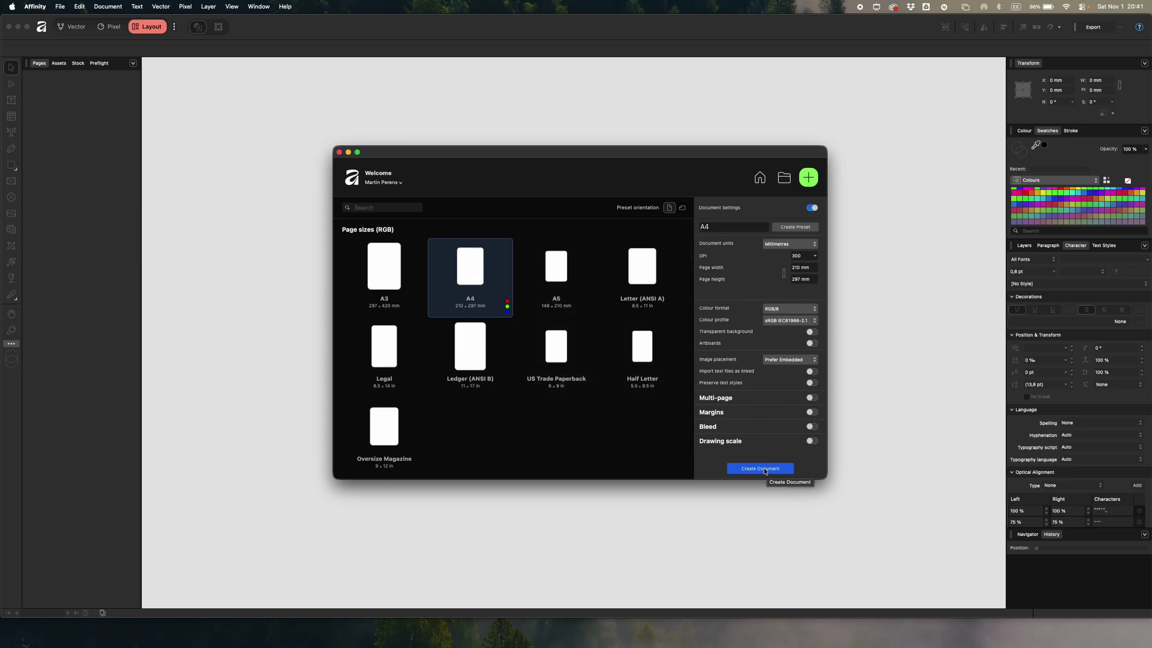
pyautogui.click(759, 468)
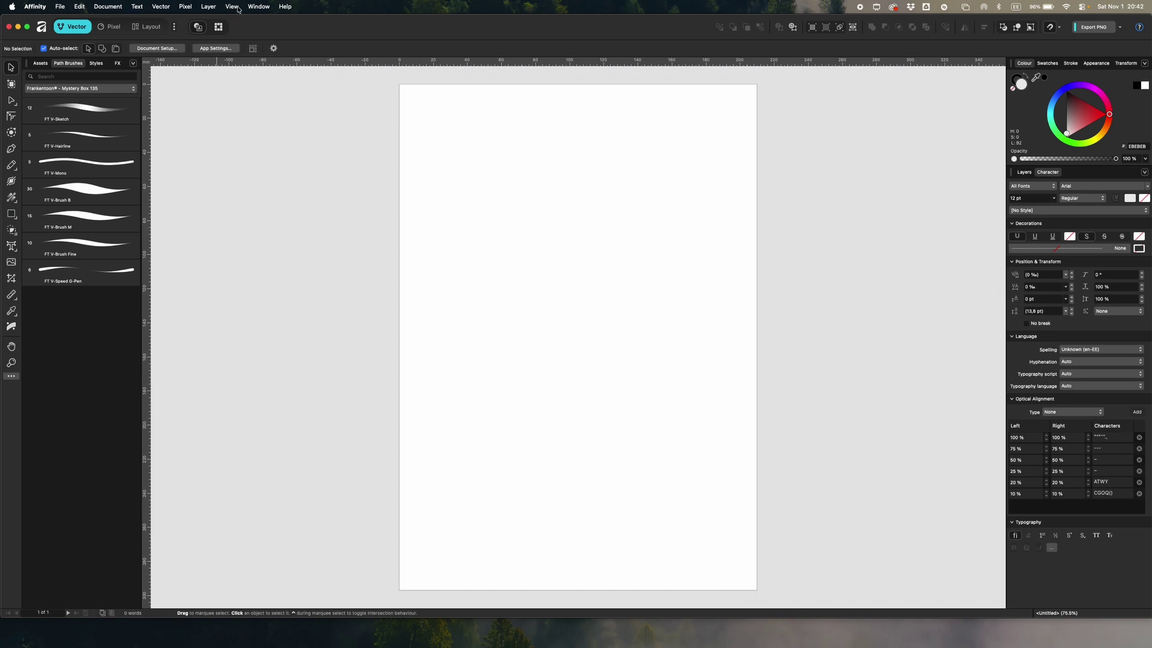
# View the Vector and Pixel studios and end in the Layout studio
pyautogui.click(260, 6)
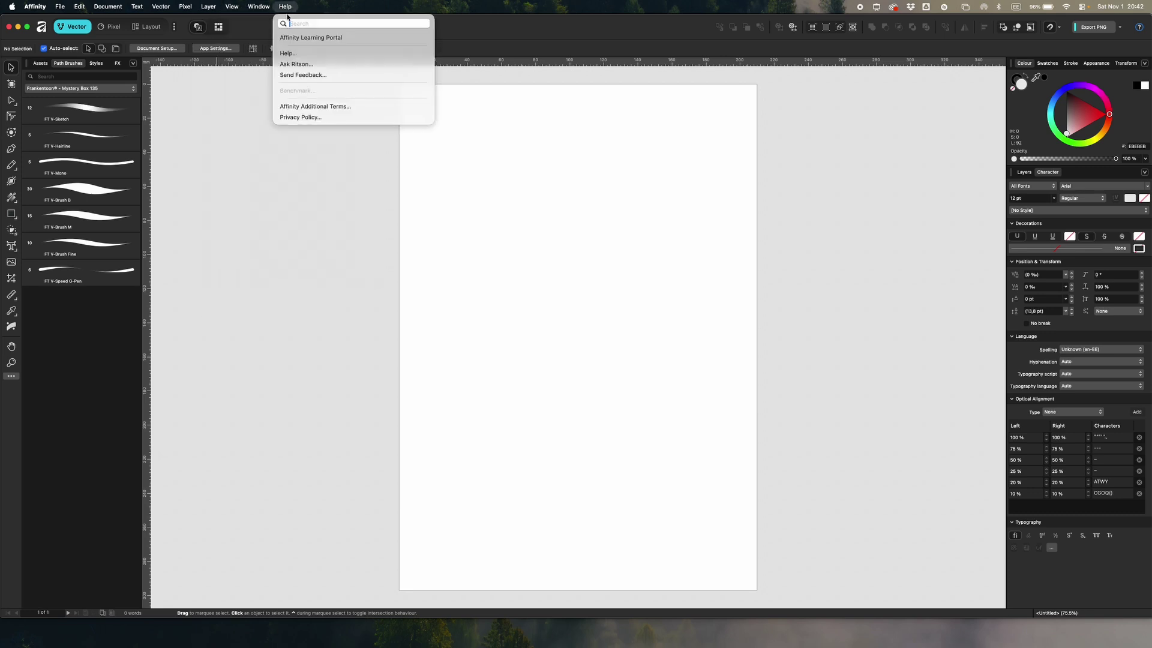
pyautogui.click(67, 29)
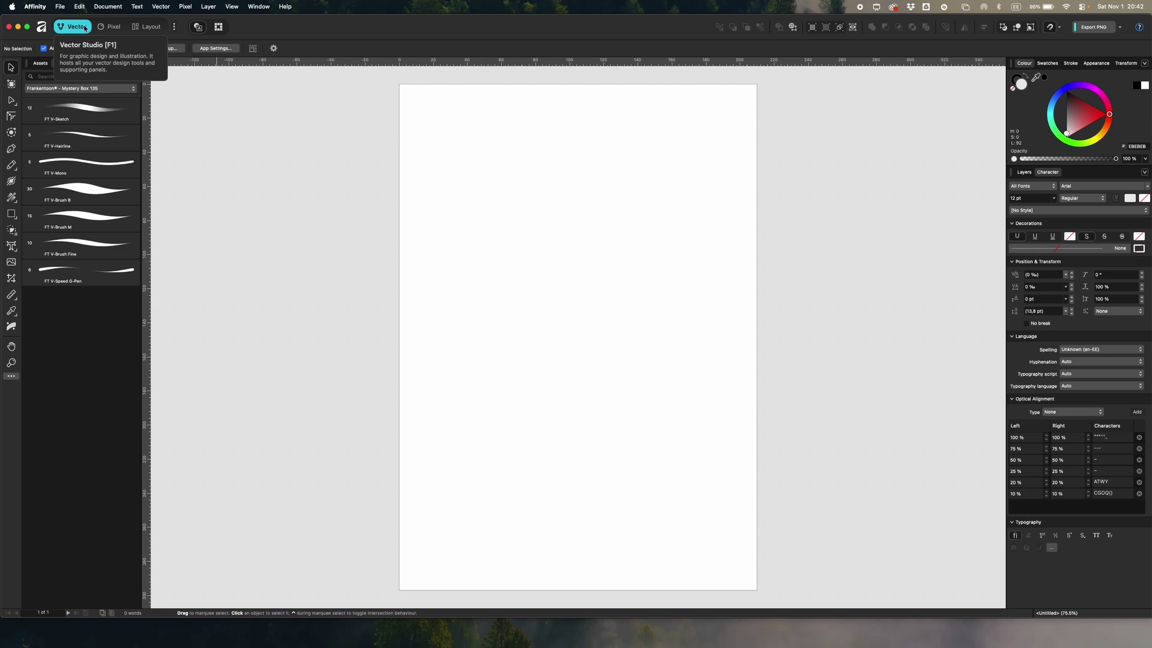
pyautogui.click(75, 28)
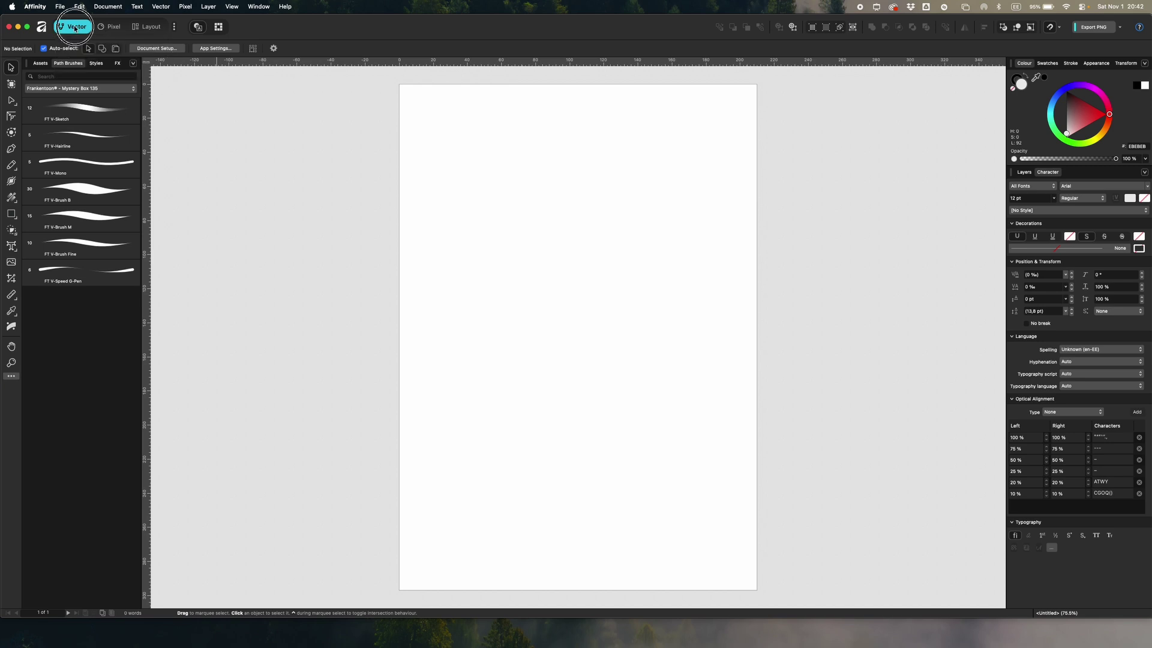
pyautogui.click(110, 27)
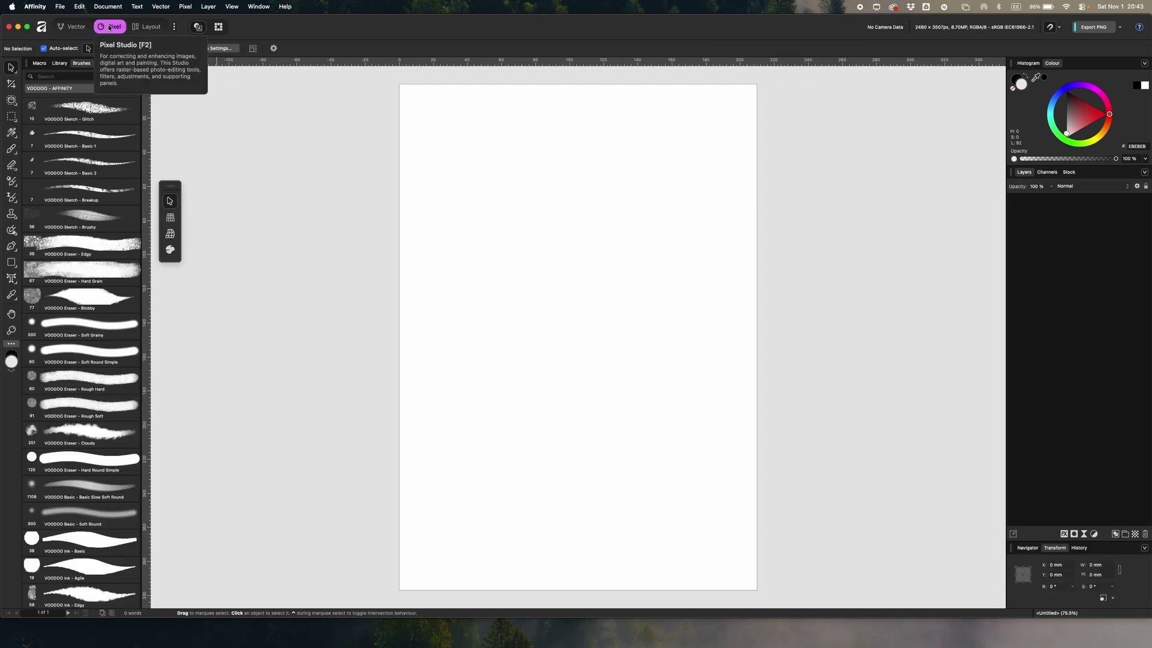
pyautogui.click(150, 28)
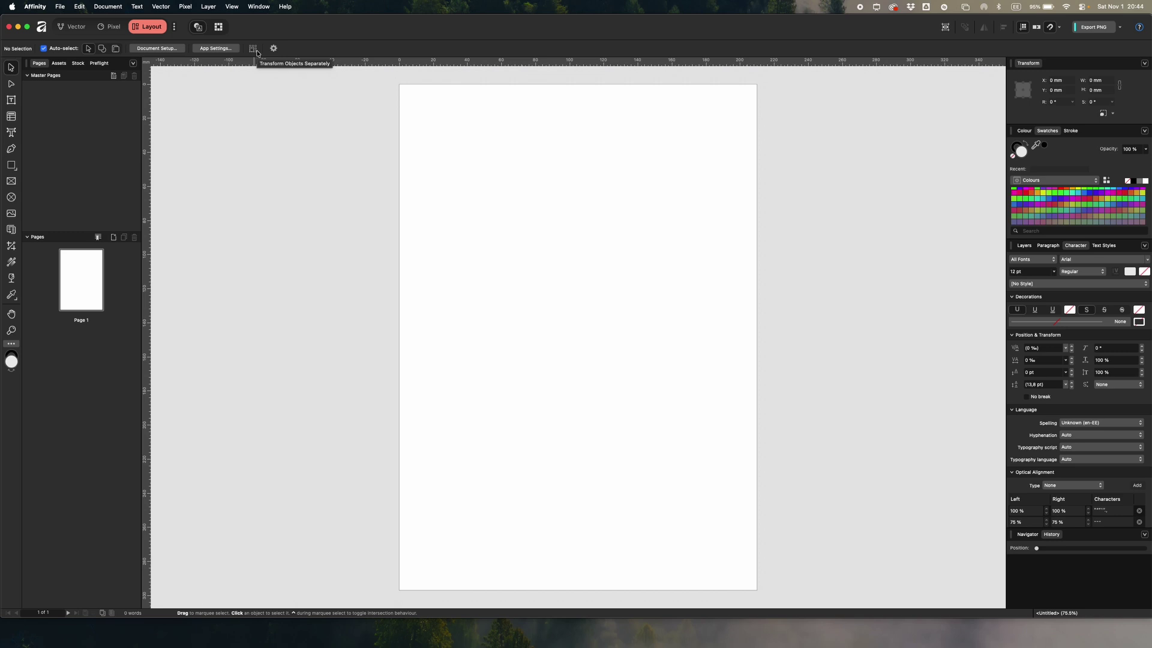
# Draw a rectangular picture frame about 93 × 63 mm in the upper part of the page
pyautogui.click(11, 100)
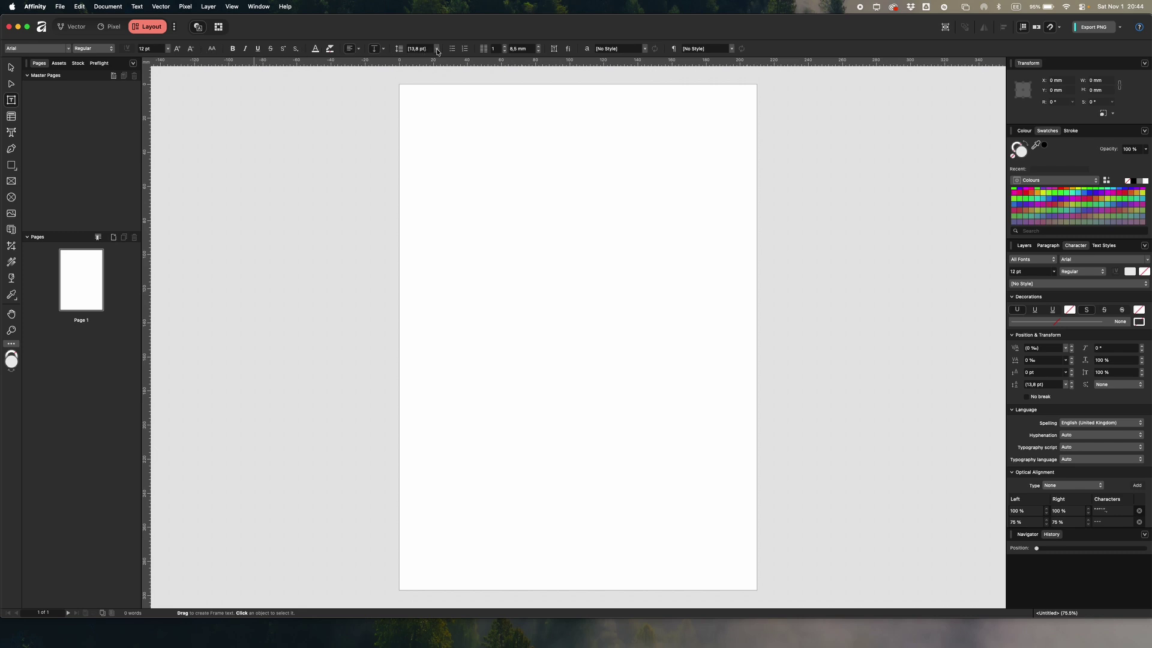
pyautogui.press('p')
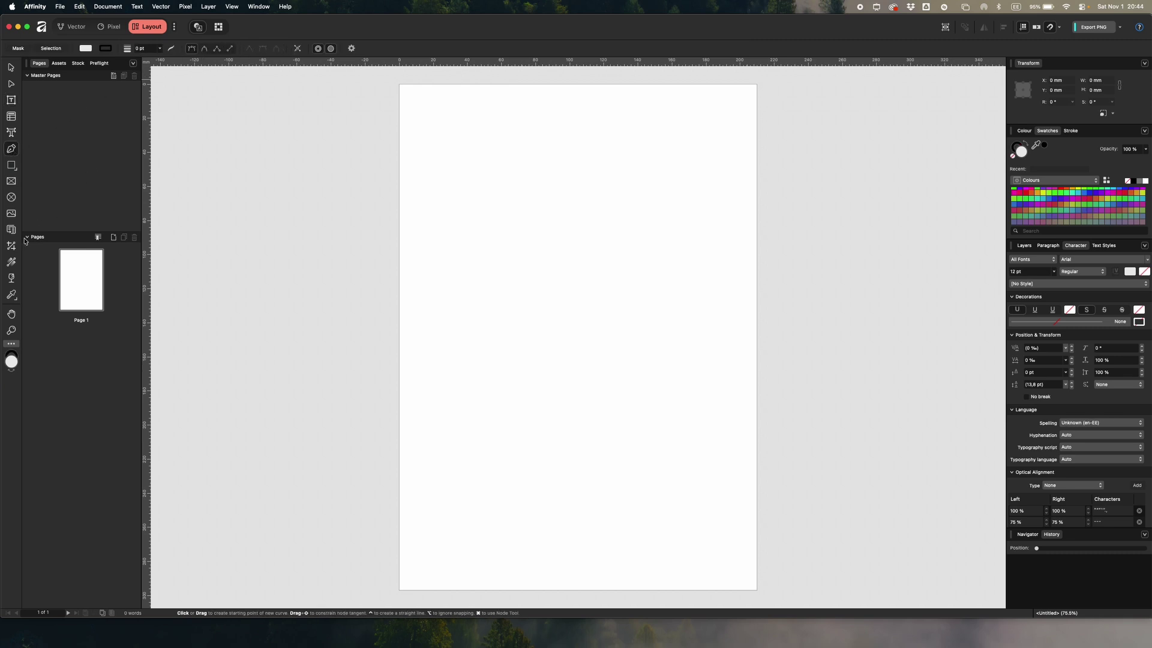
pyautogui.click(13, 181)
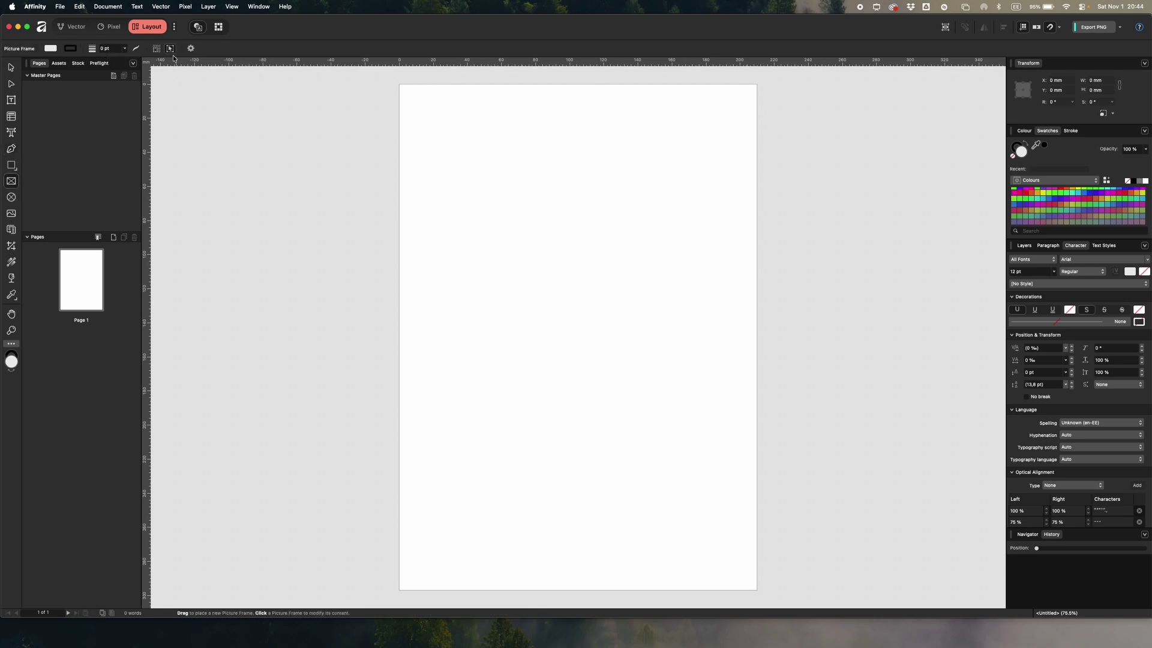
pyautogui.moveTo(426, 163); pyautogui.dragTo(585, 270)
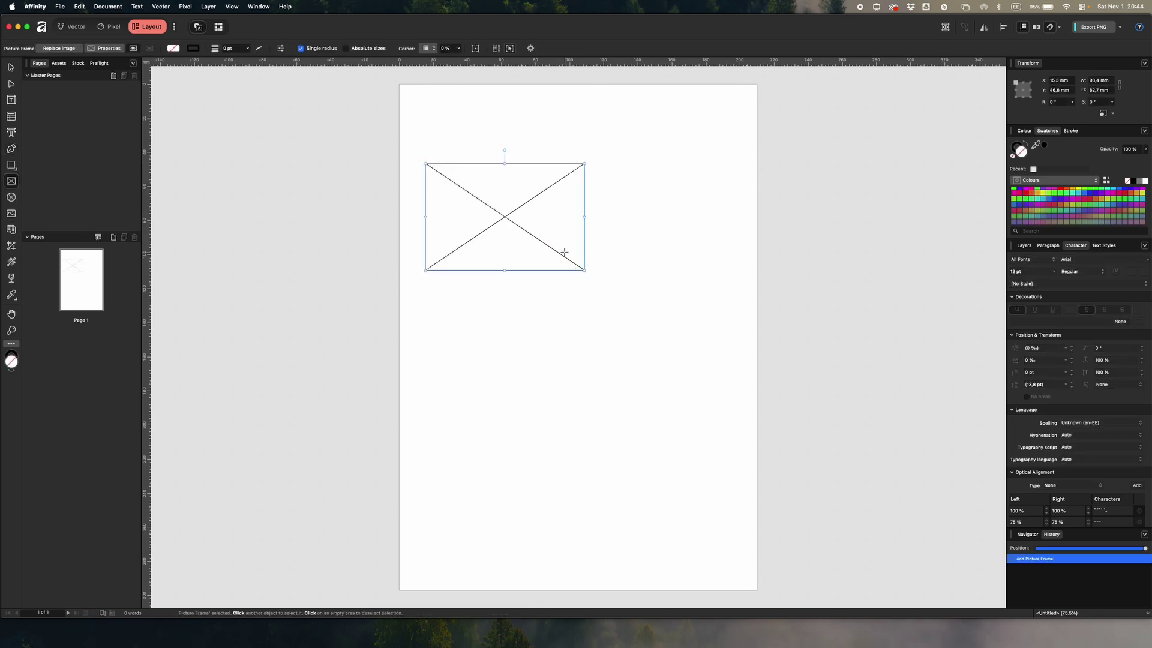
# Select the picture frame on the page and delete it
pyautogui.press('v')
pyautogui.click(539, 219)
pyautogui.press('super+c')
pyautogui.press('Delete')
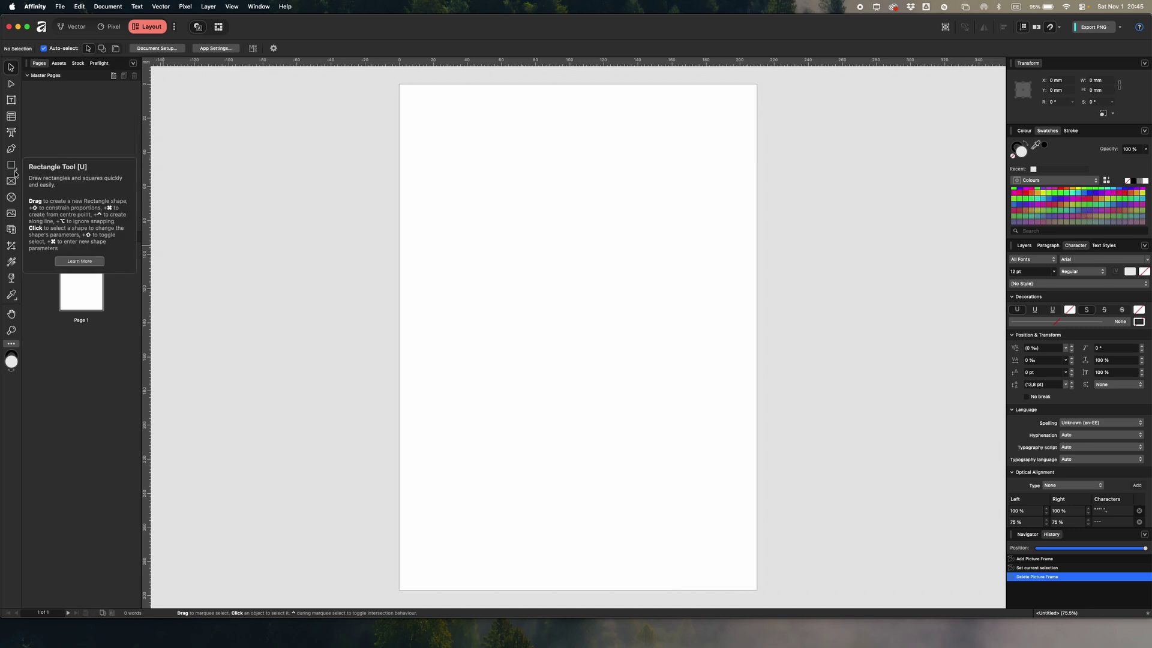
# Look through the shape tools grouped with the Rectangle Tool
pyautogui.press('alt+super+8')
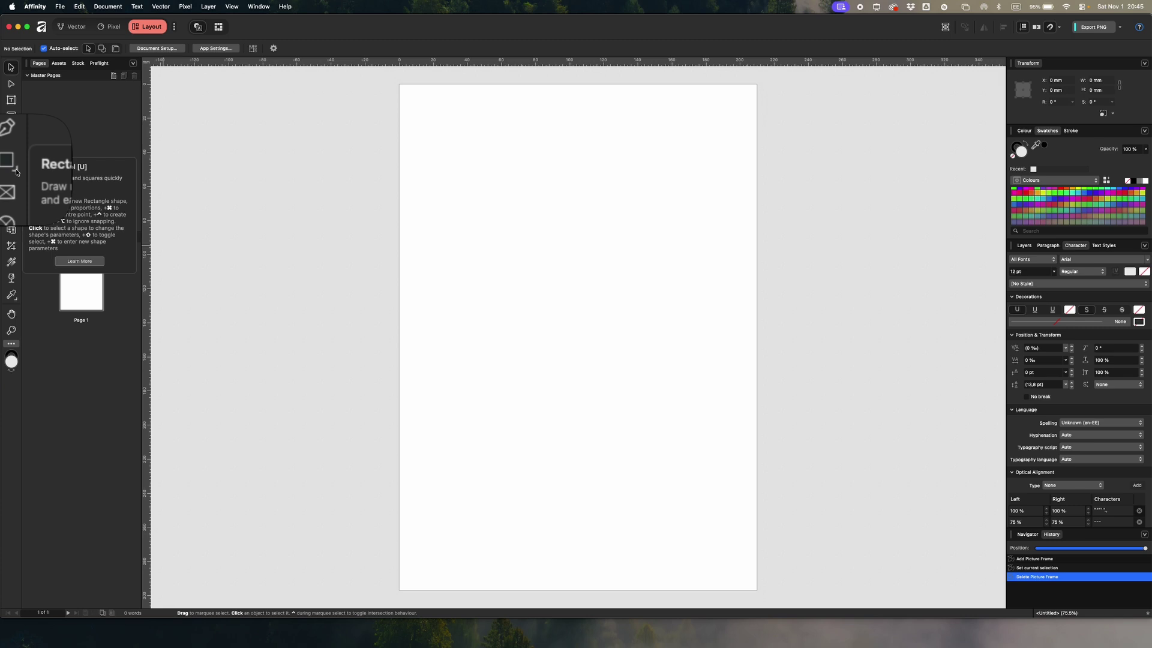
pyautogui.press('alt+super+8')
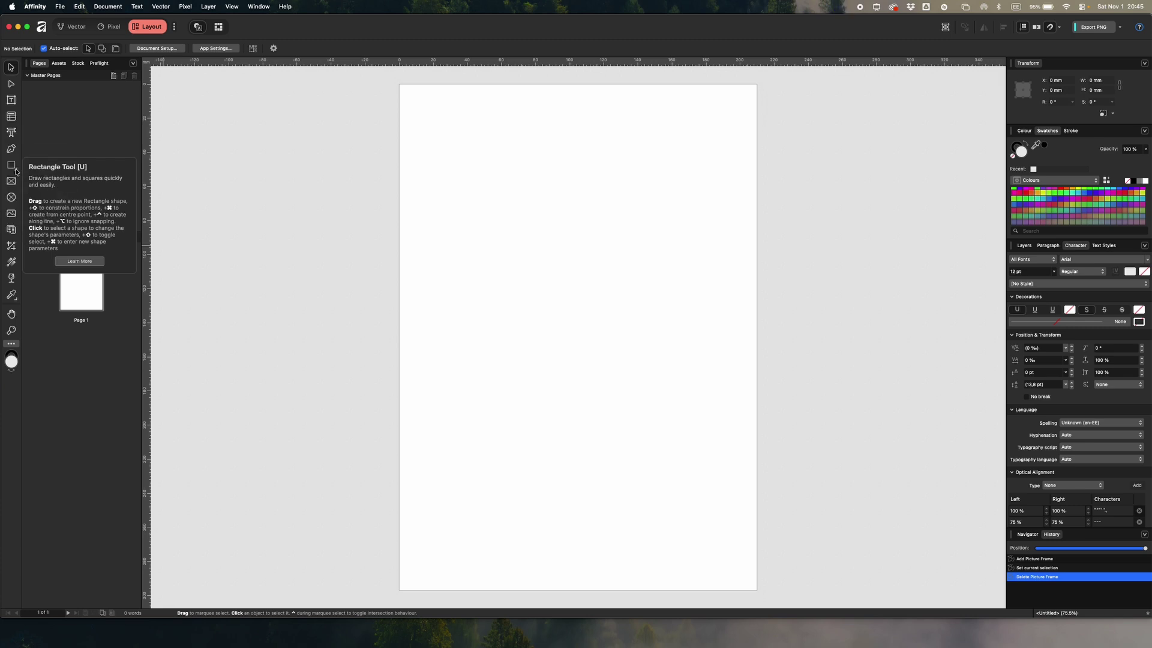
pyautogui.click(16, 171)
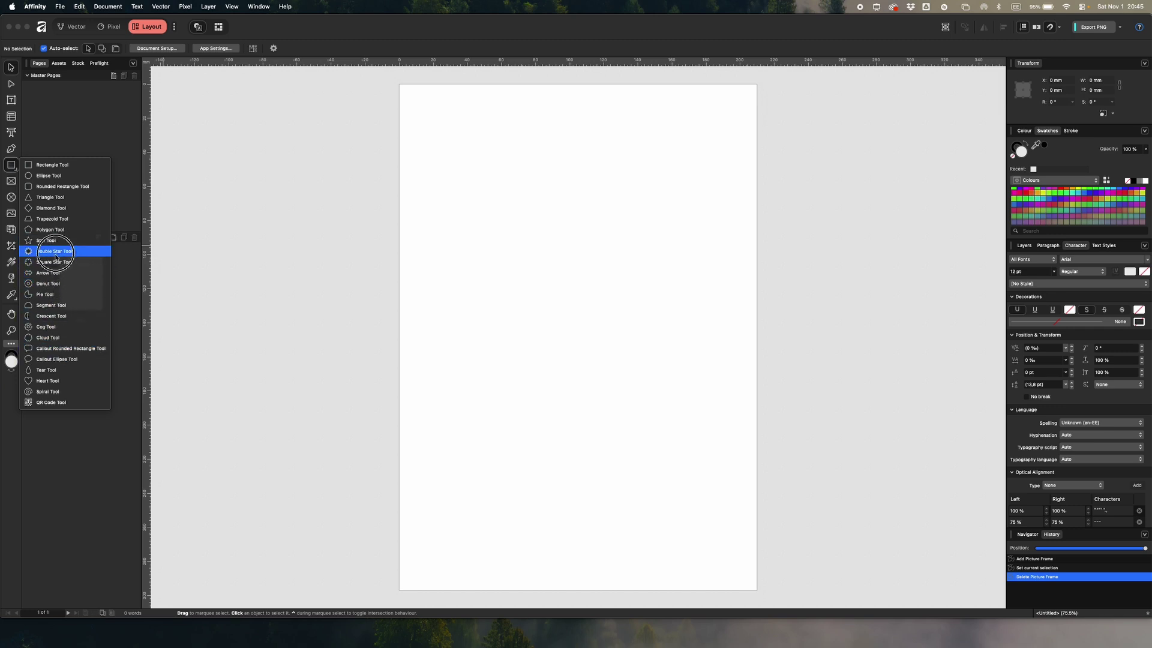
pyautogui.click(15, 170)
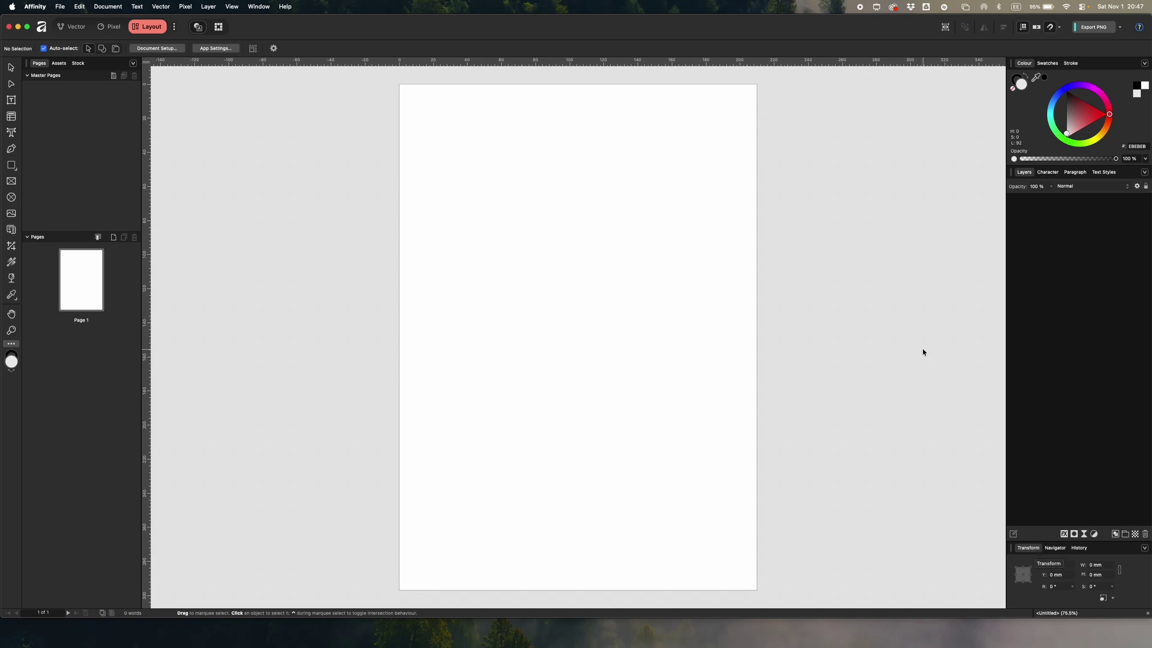
# Hide the Layers panel from the Layout studio
pyautogui.press('alt+super+8')
pyautogui.click(257, 6)
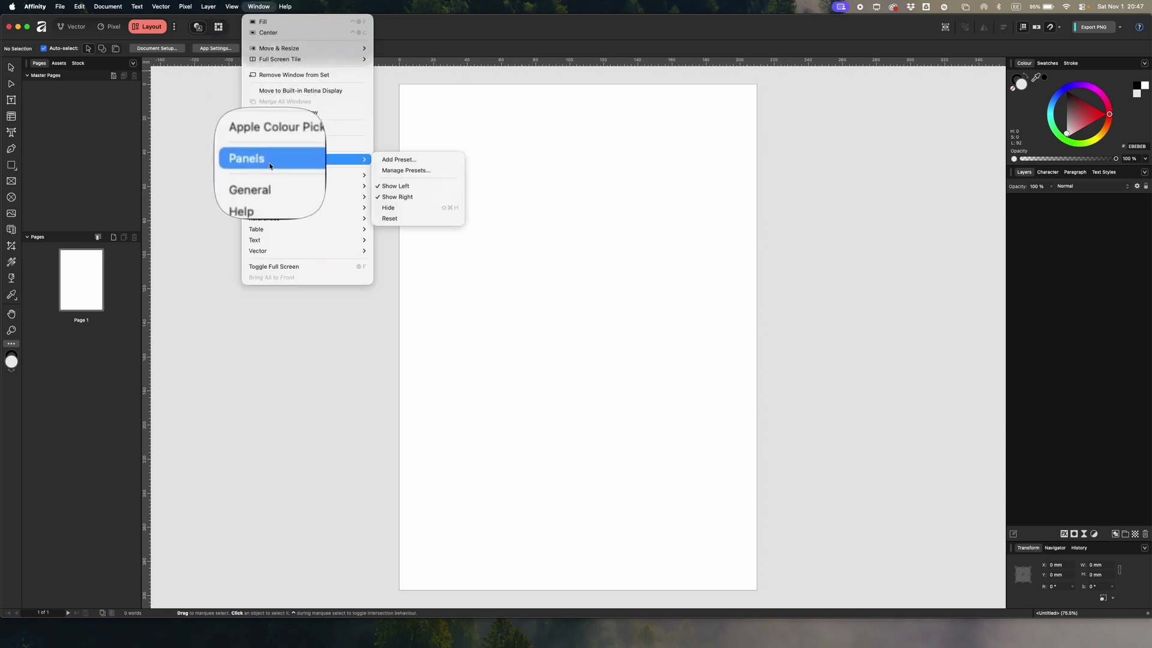
pyautogui.moveTo(273, 173)
pyautogui.press('alt+super+8')
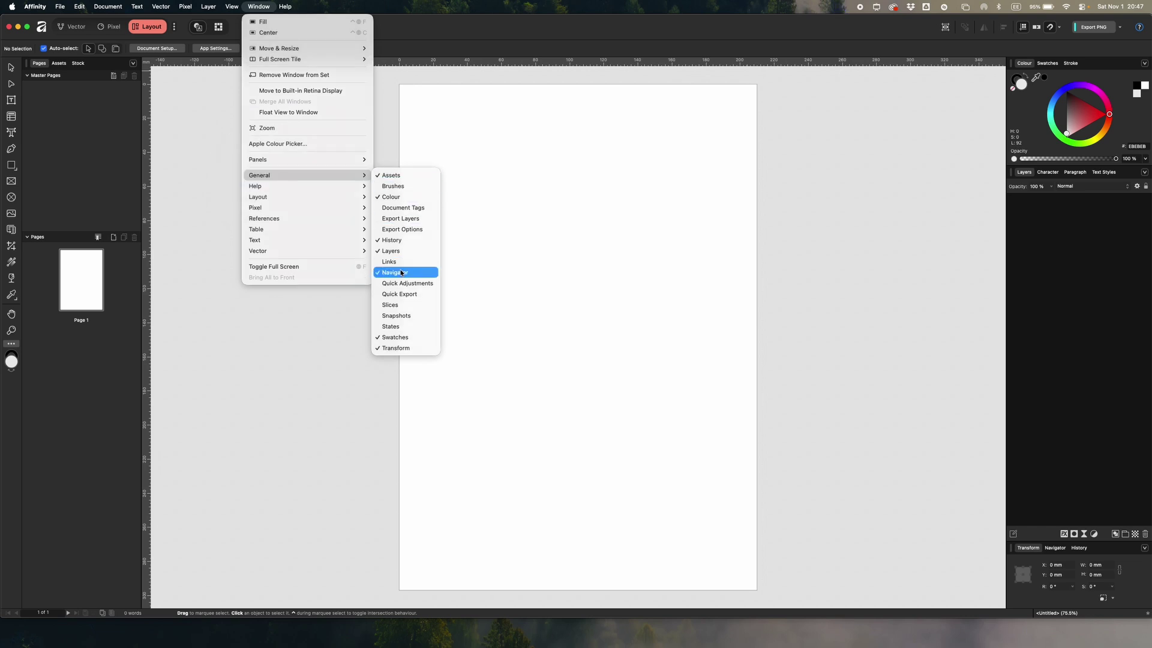
pyautogui.click(387, 252)
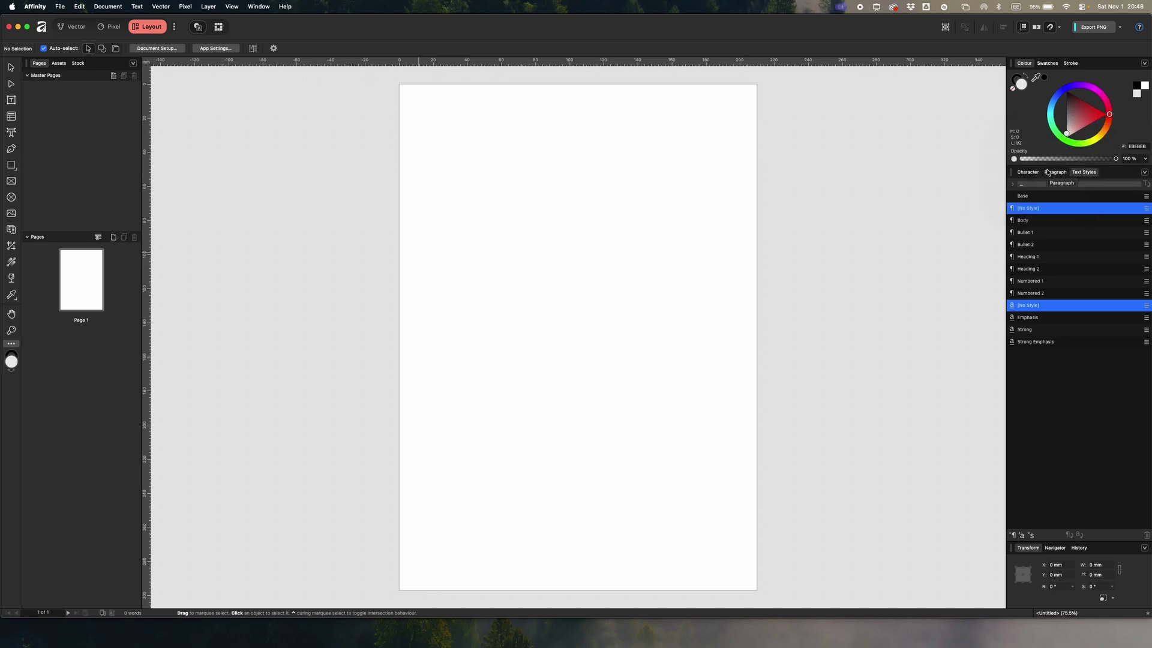
# Show the Layers panel again
pyautogui.click(252, 7)
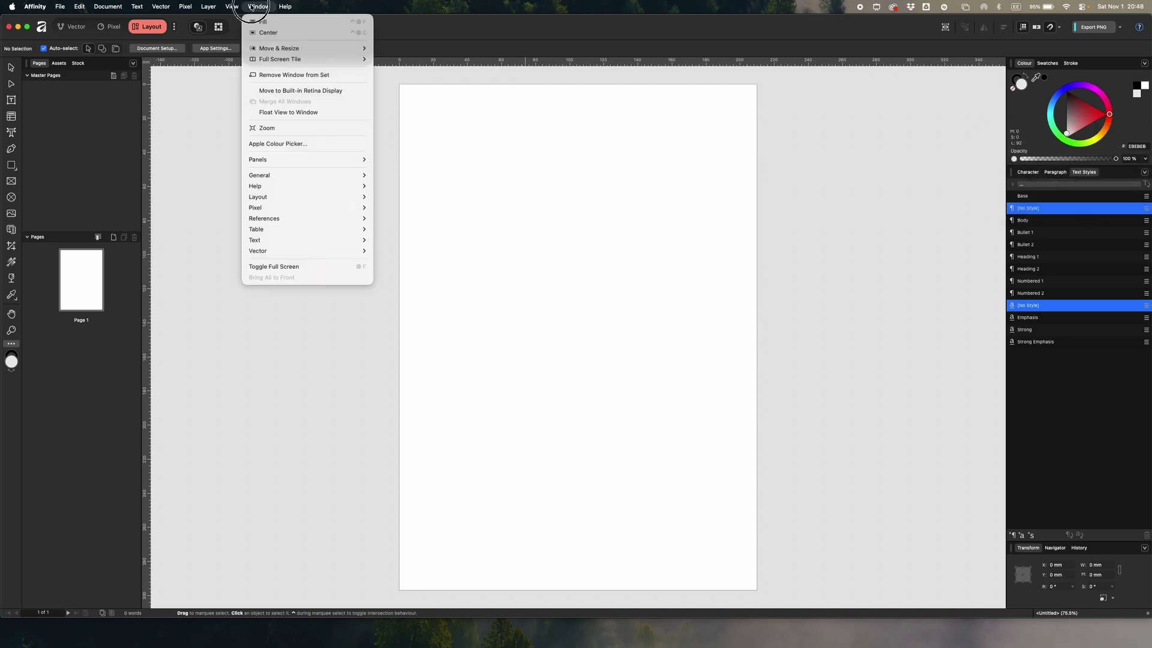
pyautogui.moveTo(277, 175)
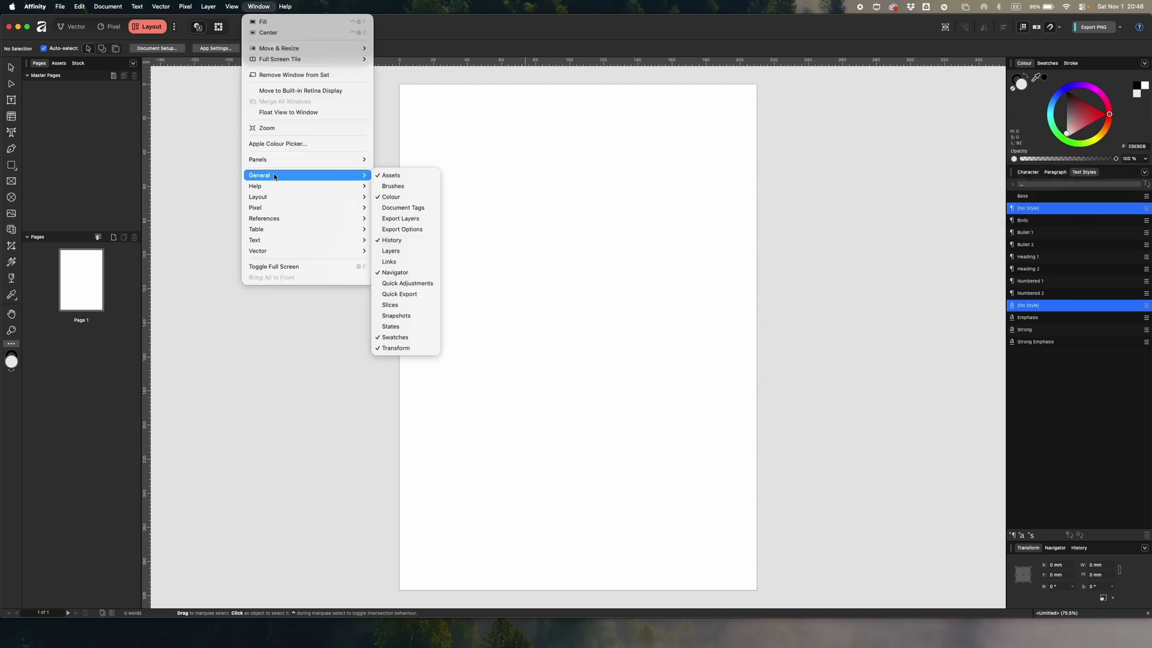
pyautogui.click(404, 253)
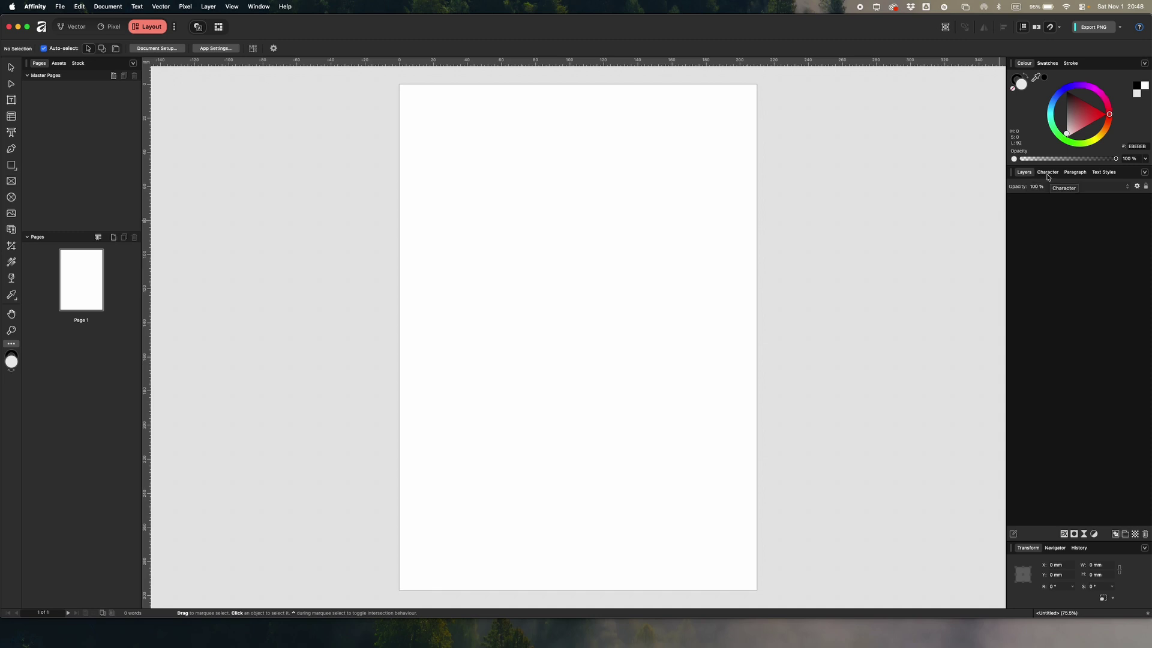
# Undock the Character panel as a floating window over the canvas and close it
pyautogui.moveTo(1047, 175); pyautogui.dragTo(805, 126)
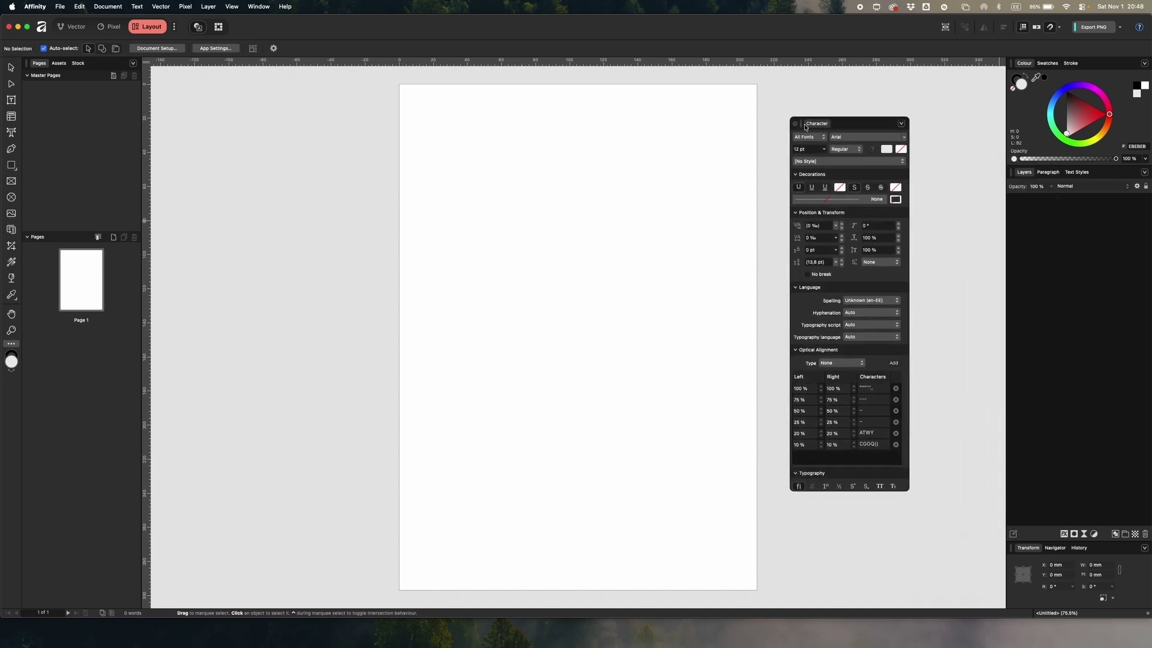
pyautogui.click(795, 126)
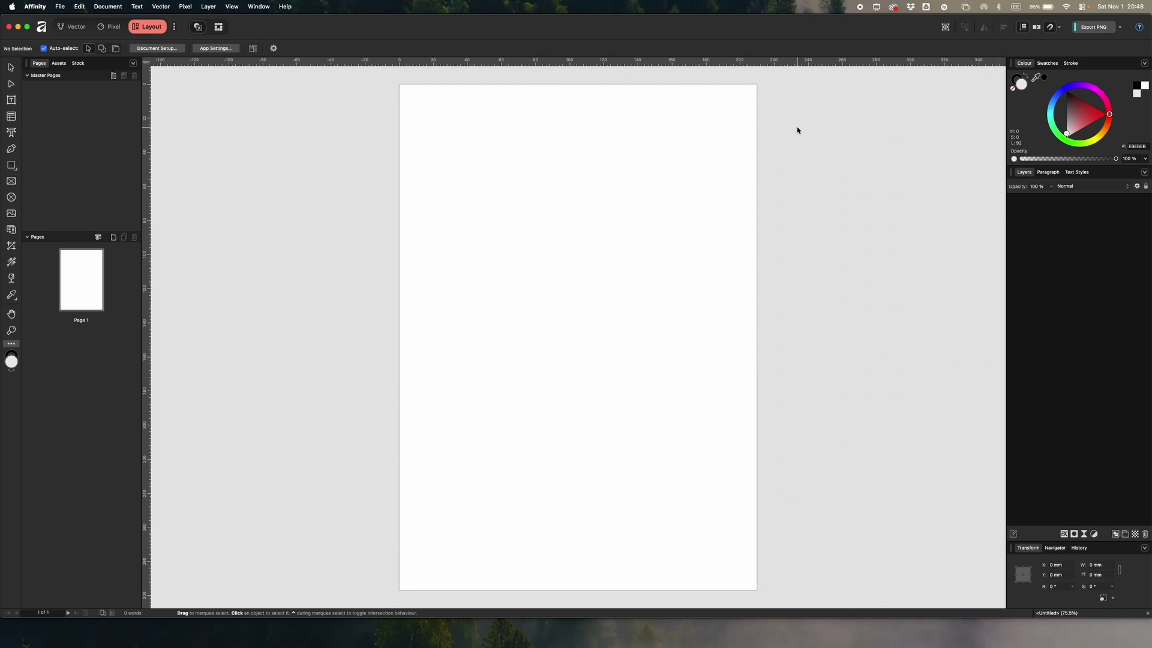
# Reopen the Character panel and dock it between Layers and Paragraph
pyautogui.click(259, 6)
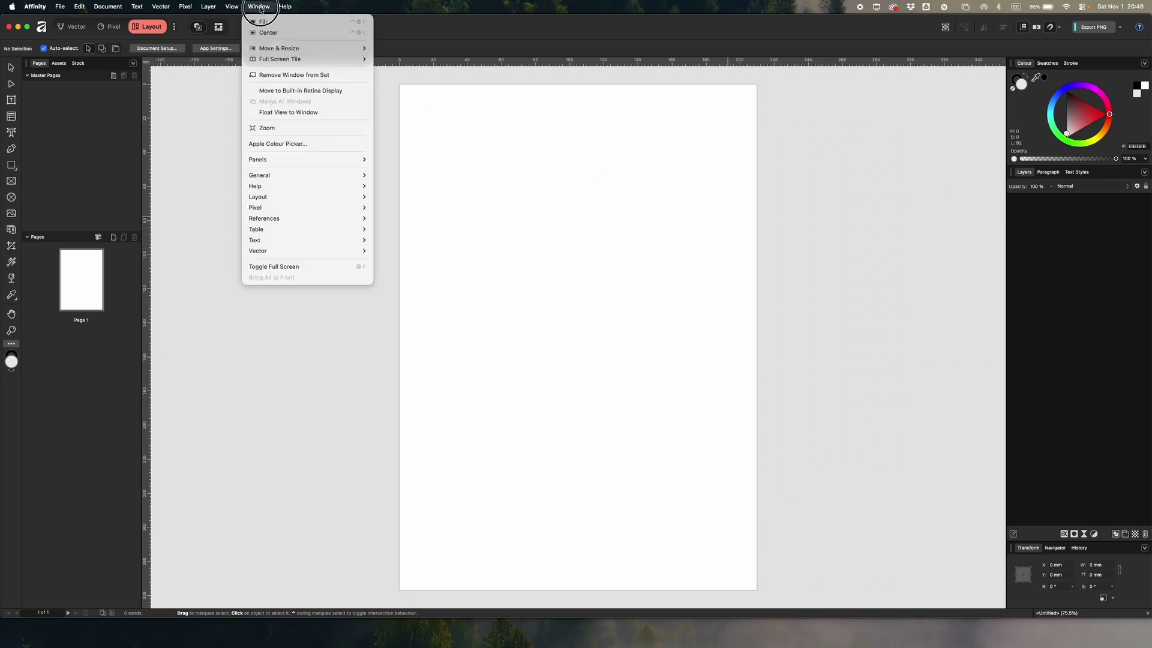
pyautogui.moveTo(326, 240)
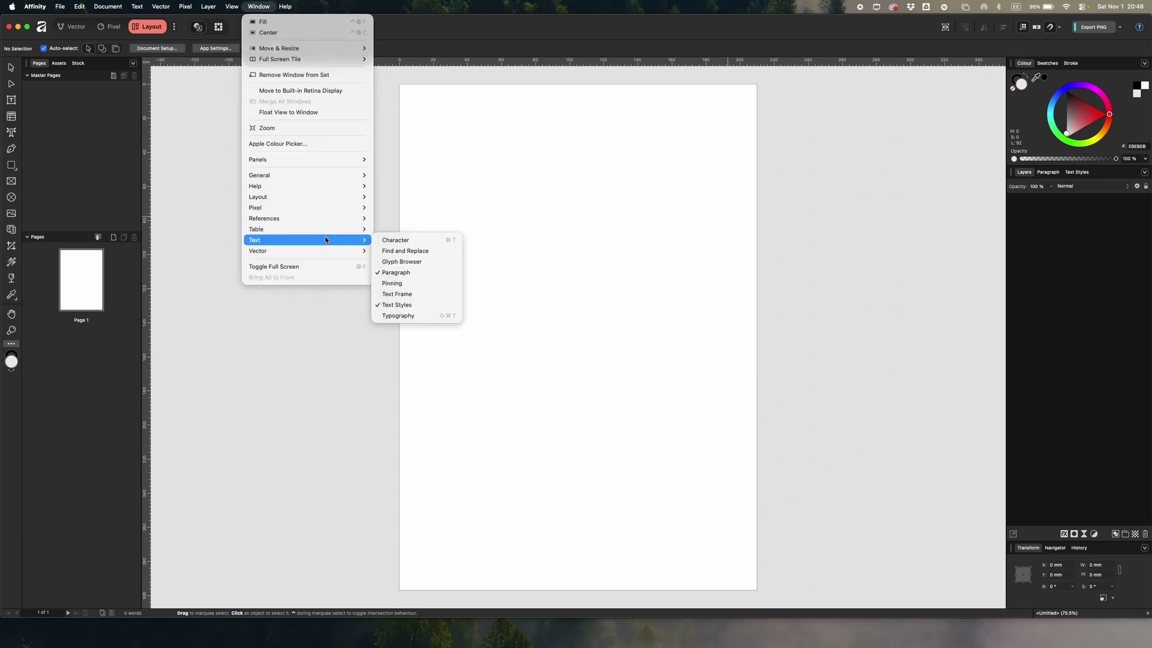
pyautogui.click(387, 240)
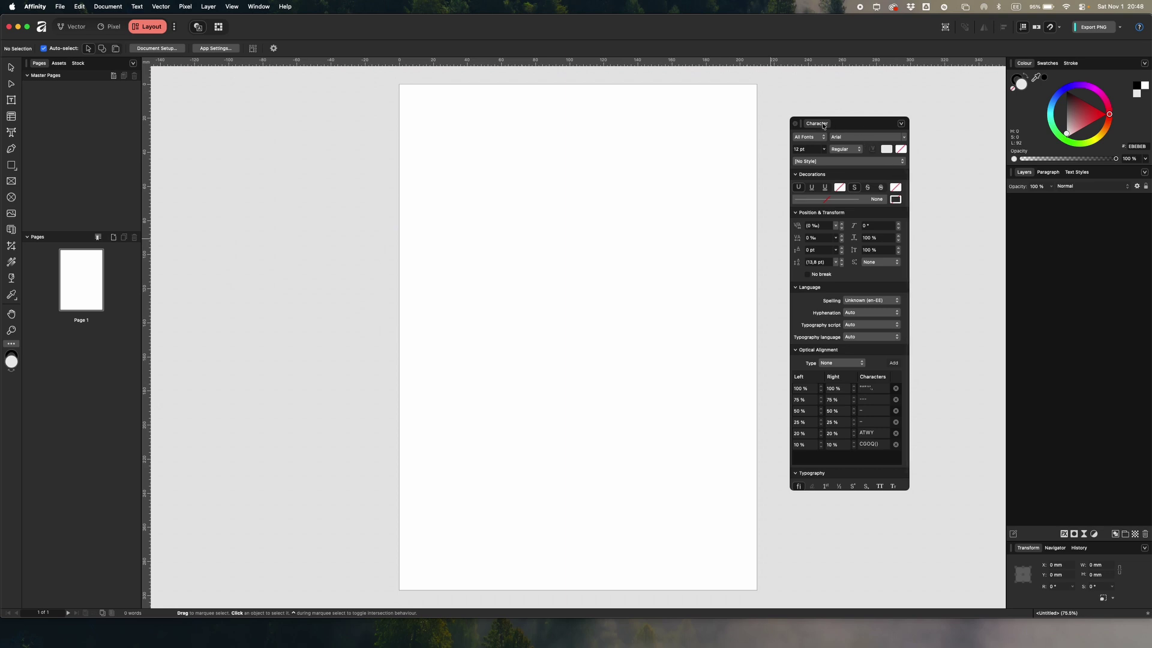
pyautogui.moveTo(857, 127); pyautogui.dragTo(1051, 175)
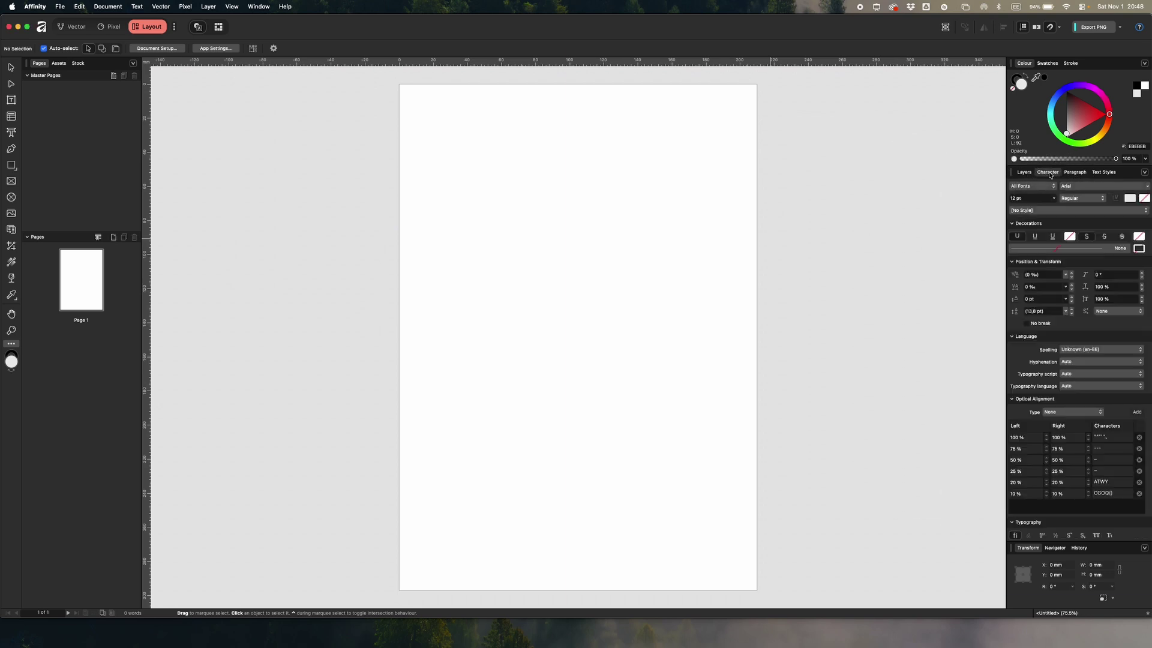
# Move the Paragraph panel into the Colour group, between Colour and Swatches
pyautogui.click(259, 6)
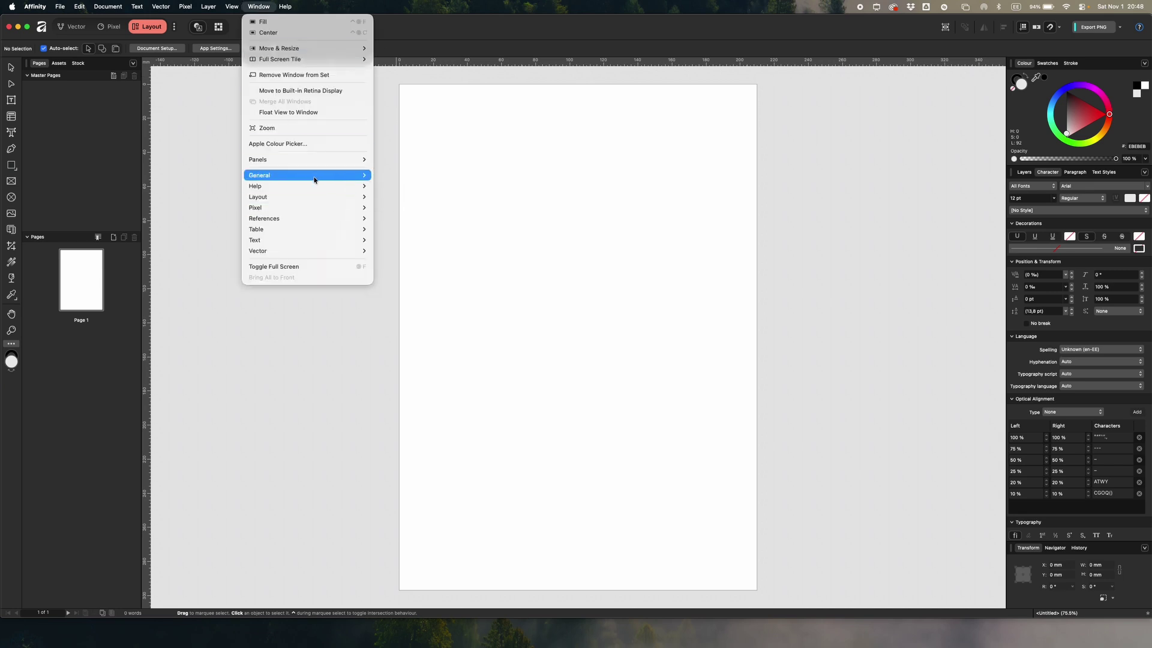
pyautogui.moveTo(314, 177)
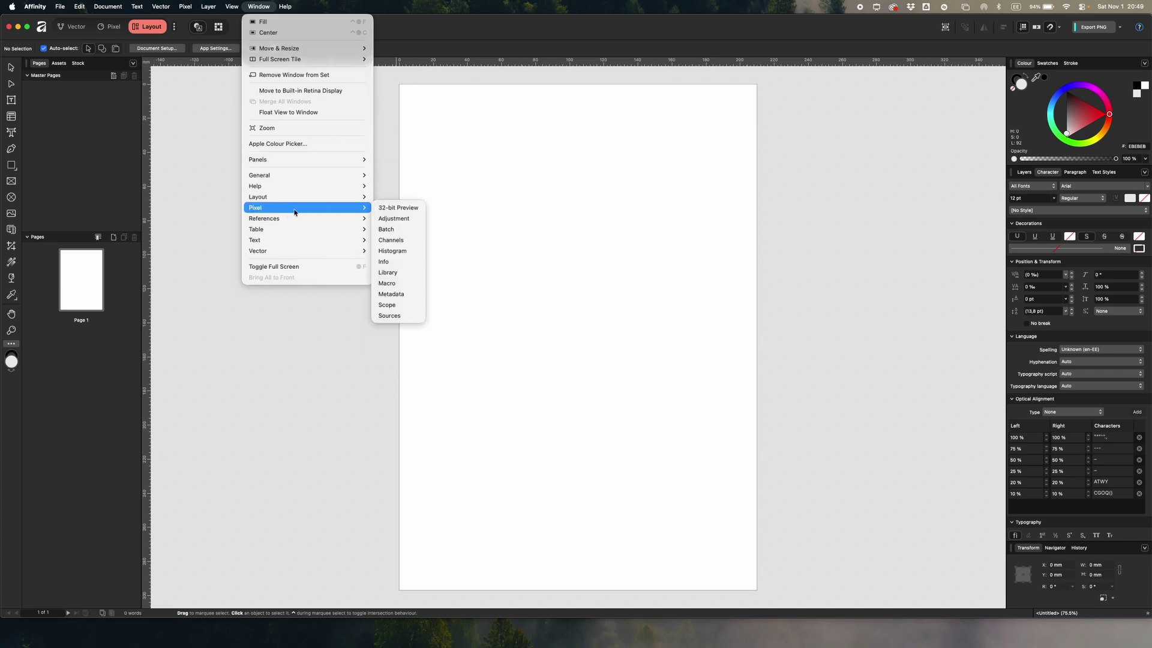
pyautogui.moveTo(294, 240)
pyautogui.click(396, 262)
pyautogui.moveTo(1075, 172); pyautogui.dragTo(1054, 64)
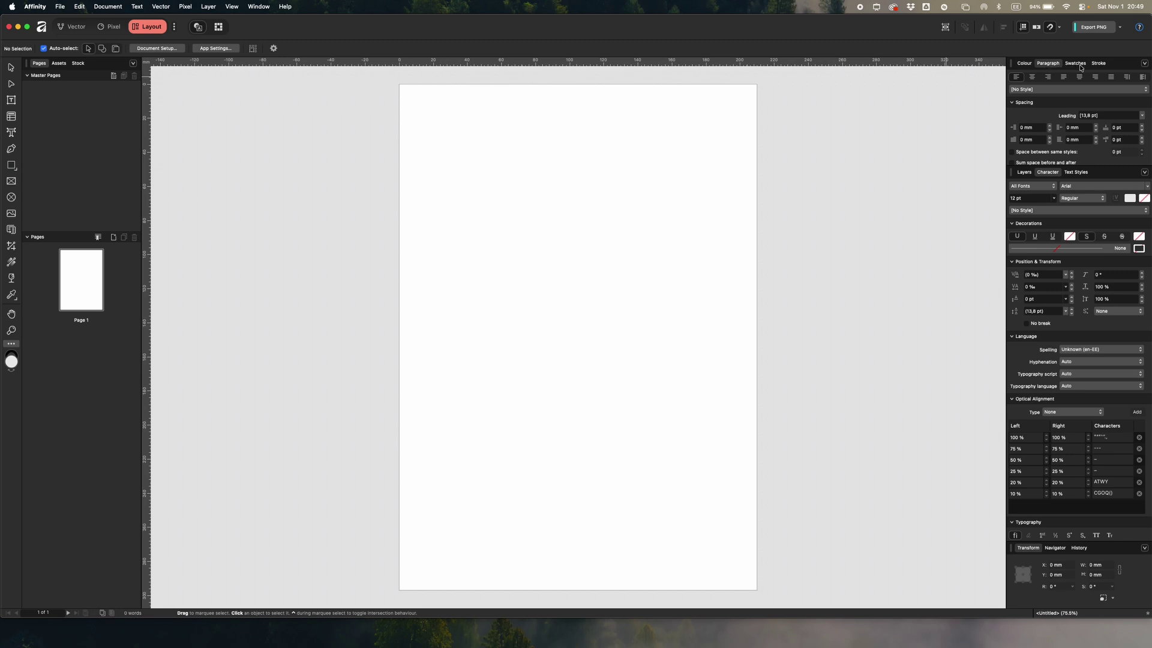
# Dock the Paragraph panel as its own group above Colour and save the panel arrangement as a preset named Tutorial
pyautogui.moveTo(1048, 64)
pyautogui.mouseDown()
pyautogui.moveTo(1041, 53)
pyautogui.moveTo(1046, 84)
pyautogui.moveTo(1033, 69)
pyautogui.mouseUp()
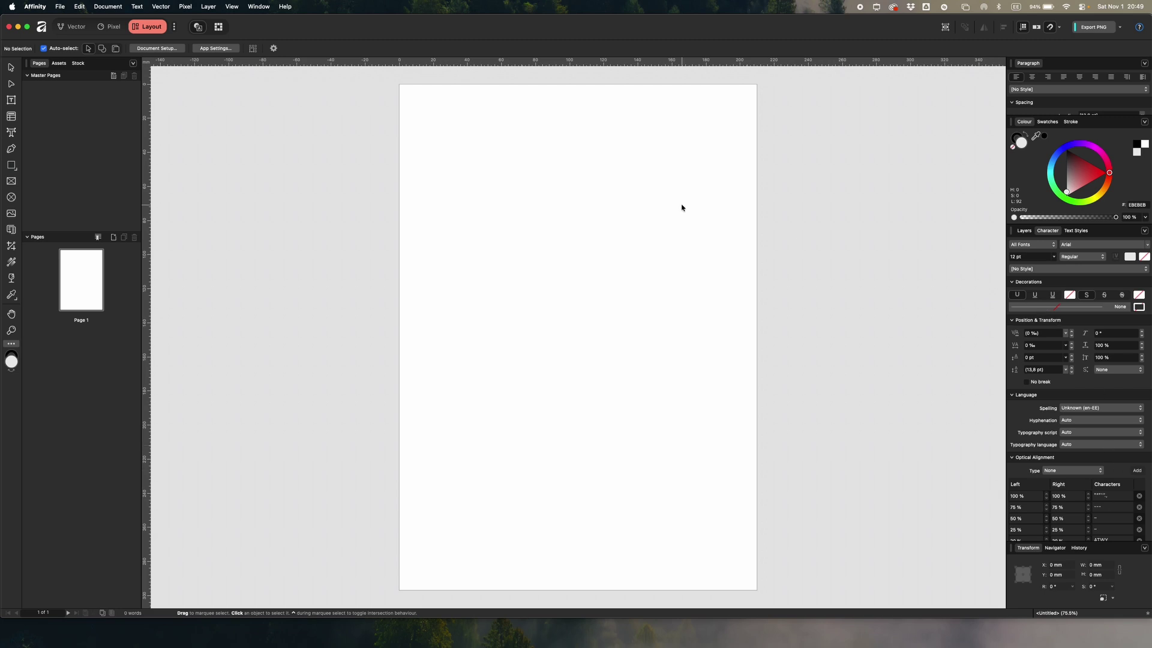
pyautogui.click(258, 7)
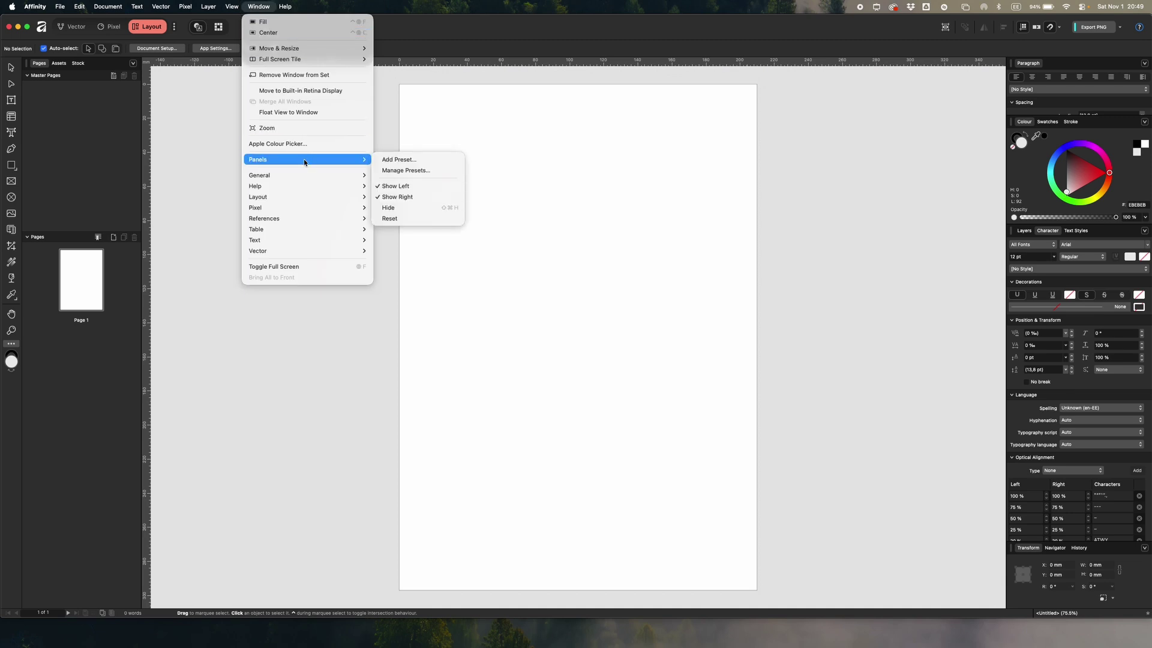
pyautogui.click(405, 162)
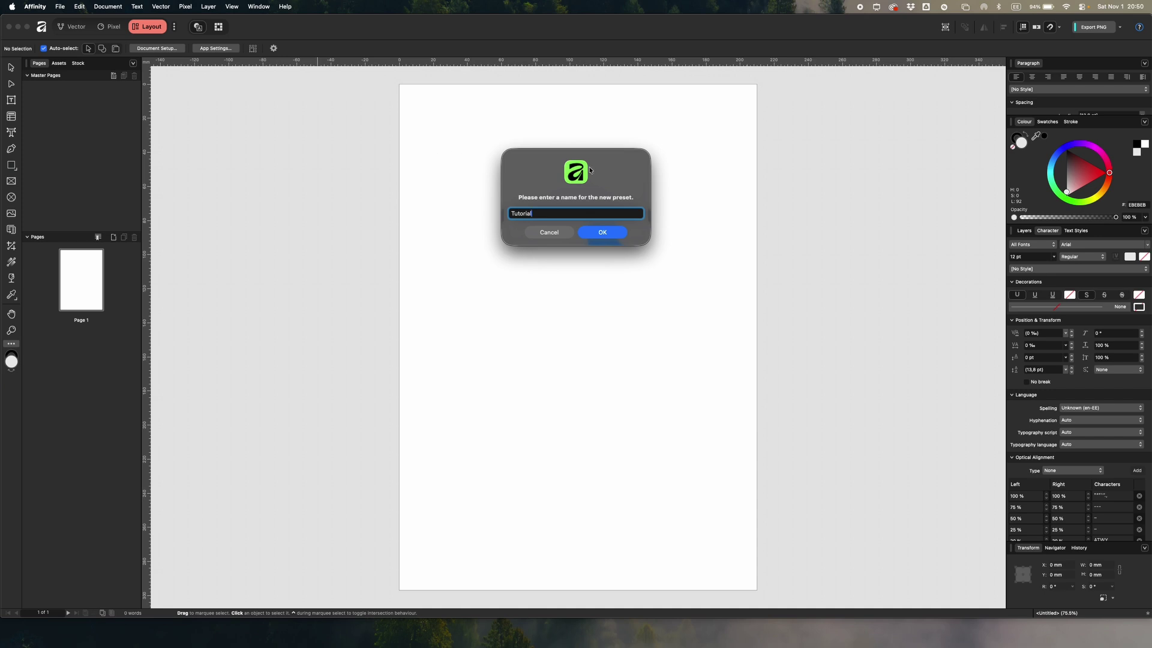
pyautogui.click(602, 233)
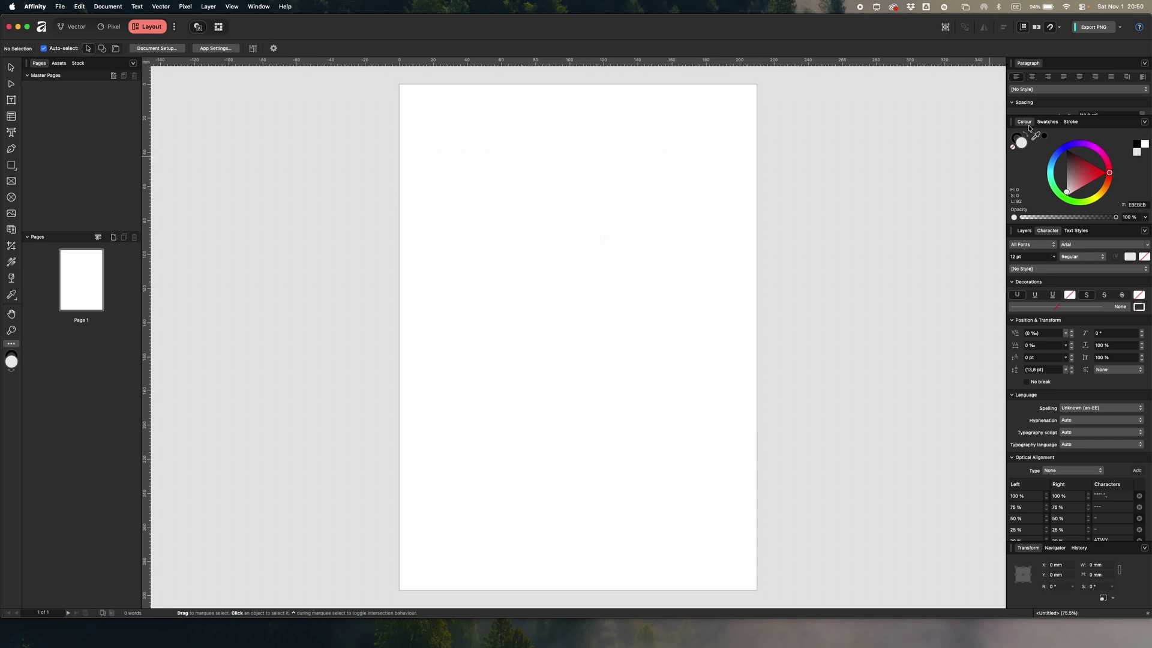
# Undock the Colour, Swatches, Text Styles and Navigator panels as floating windows and close them
pyautogui.moveTo(1024, 126); pyautogui.dragTo(779, 135)
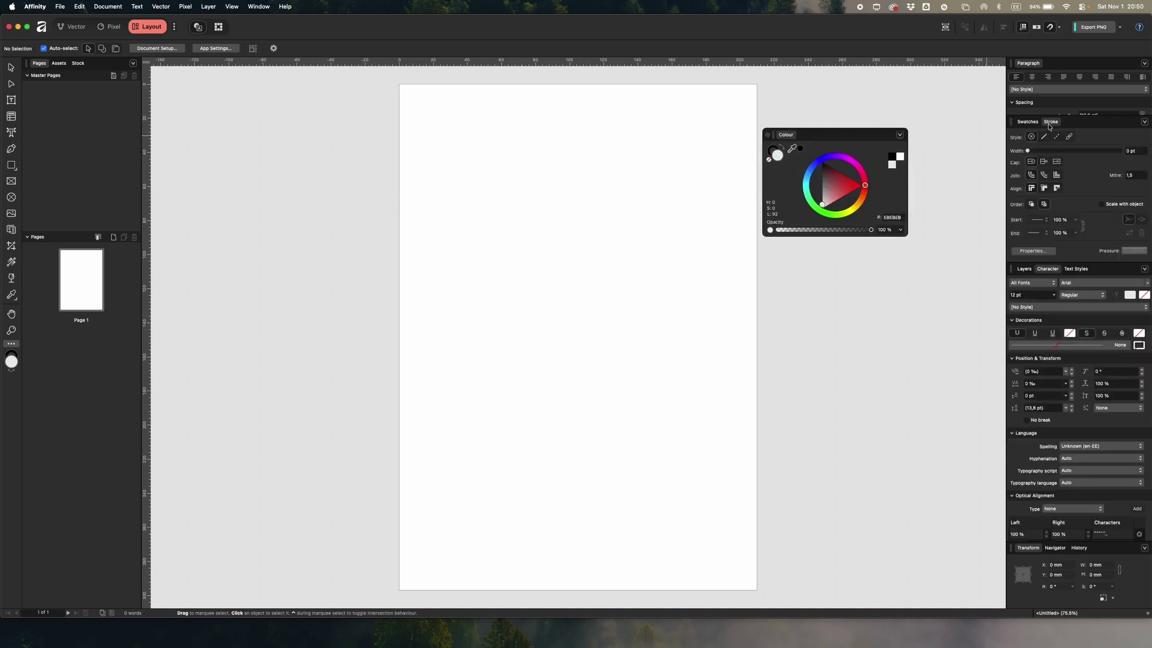
pyautogui.moveTo(1018, 131); pyautogui.dragTo(792, 282)
pyautogui.moveTo(1078, 273); pyautogui.dragTo(575, 227)
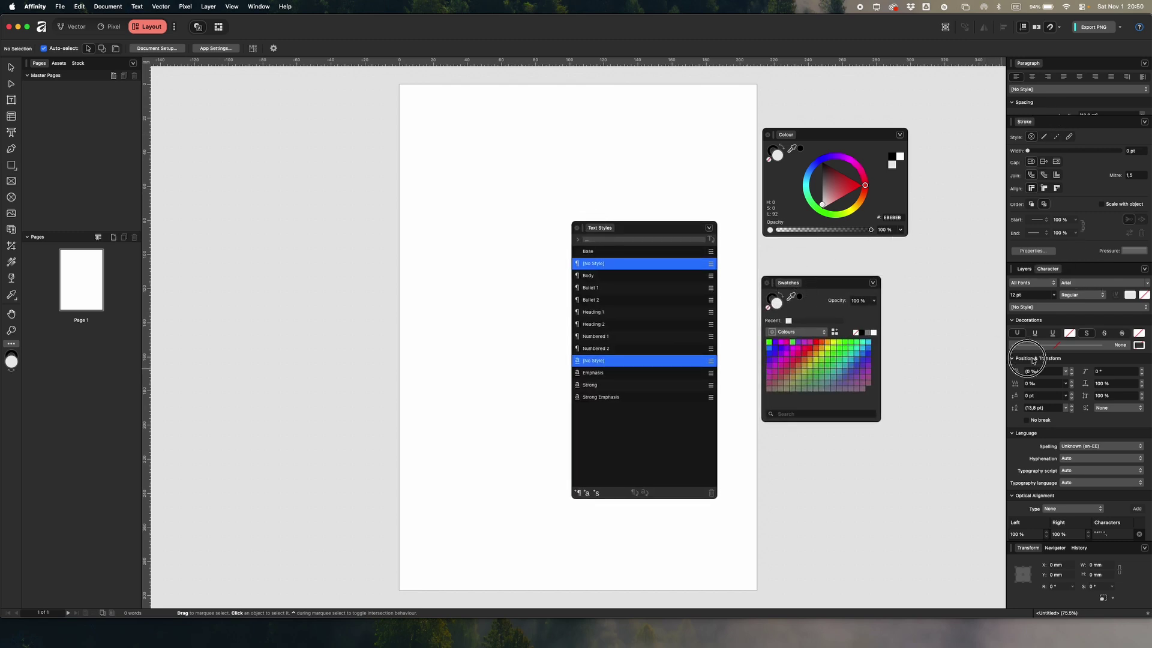
pyautogui.moveTo(1055, 548); pyautogui.dragTo(624, 261)
pyautogui.click(579, 228)
pyautogui.click(767, 282)
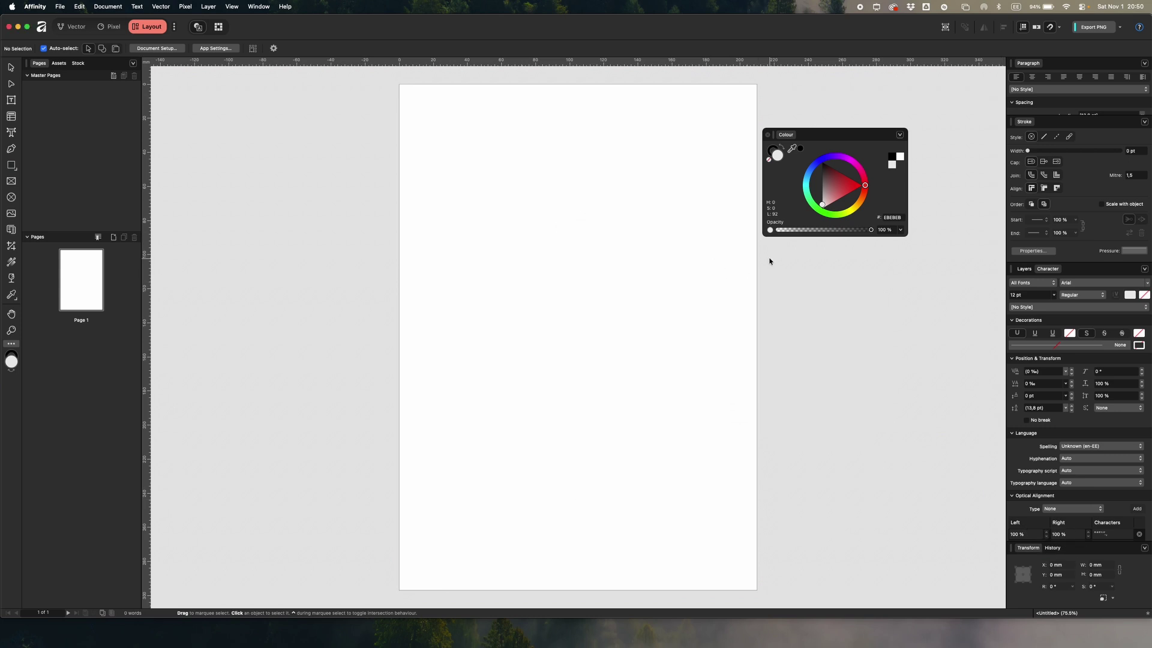
pyautogui.click(767, 135)
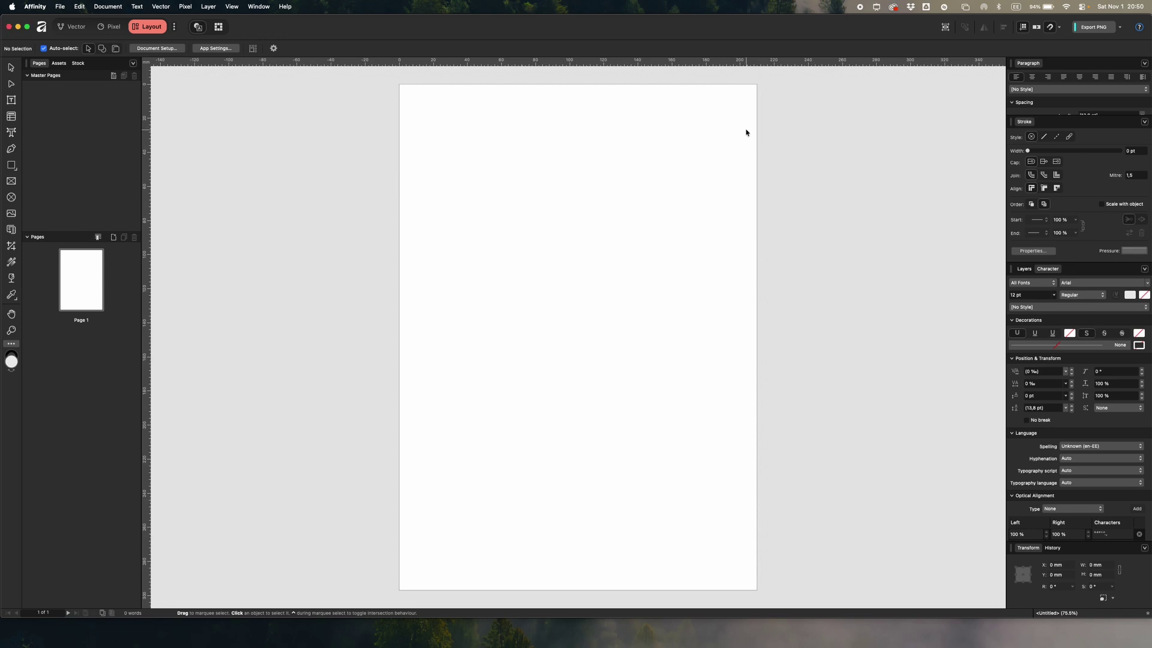
# Restore the saved panel arrangement by applying the Tutorial preset
pyautogui.click(256, 8)
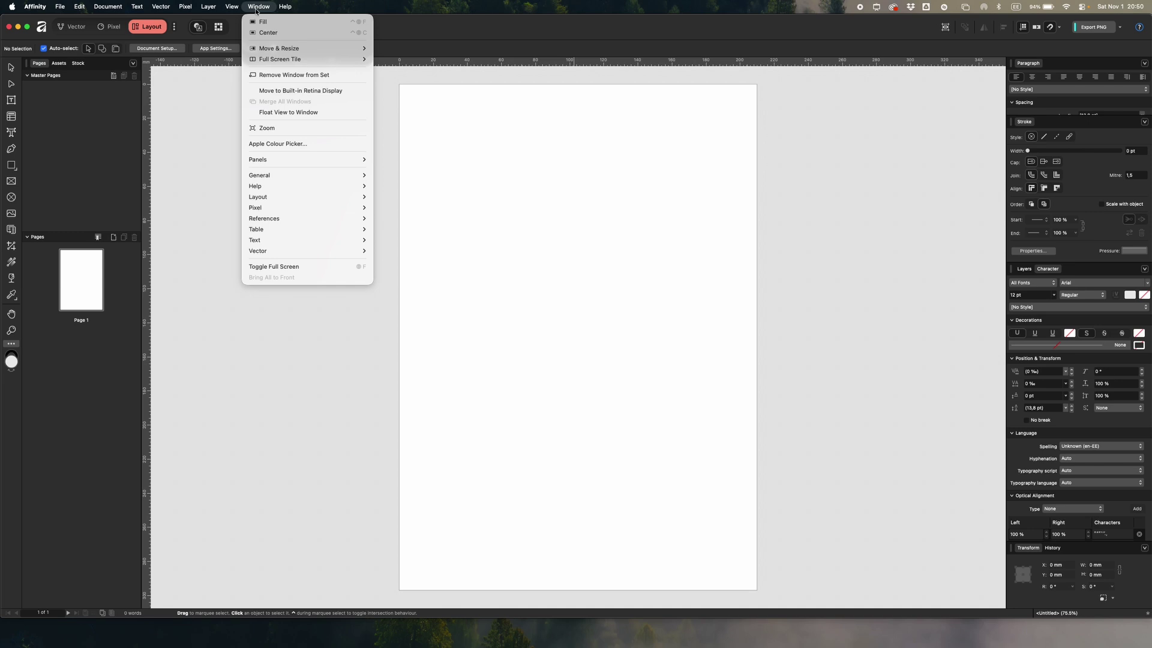
pyautogui.moveTo(313, 159)
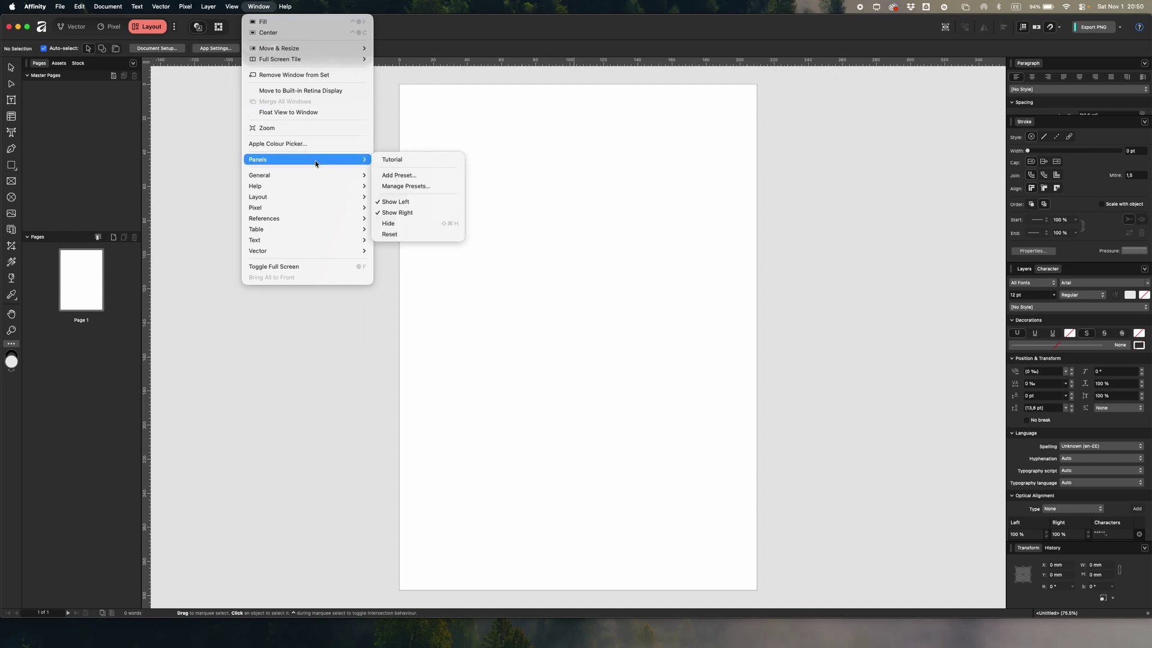
pyautogui.click(406, 160)
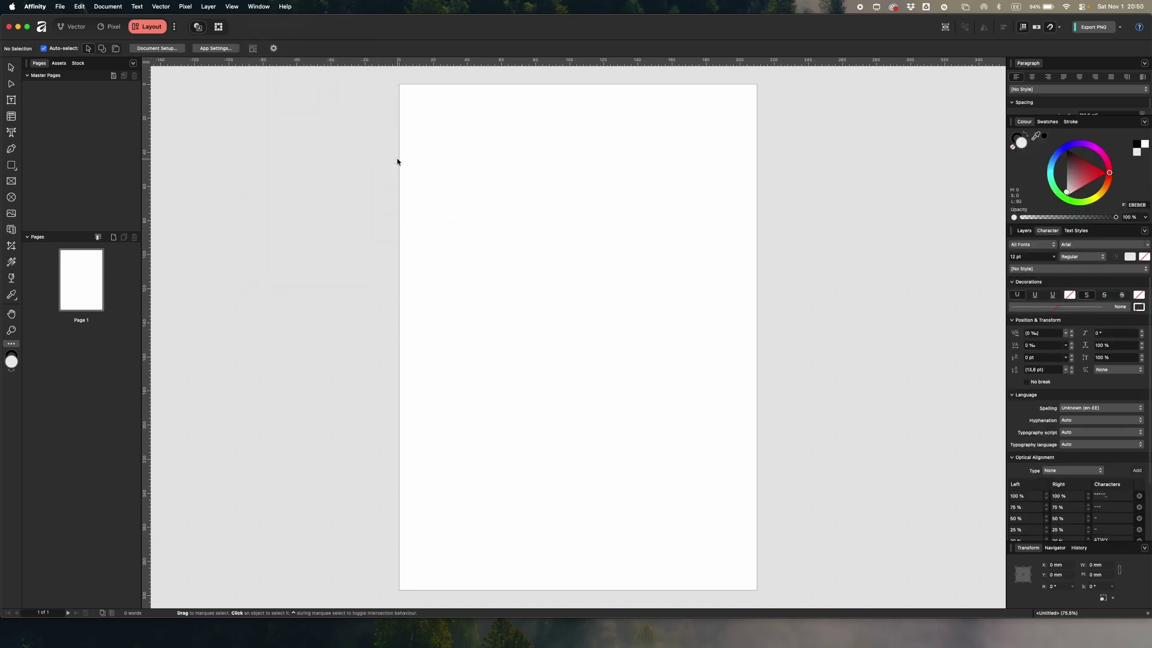
pyautogui.click(1086, 295)
# Switch the UI contrast to Default in the User Interface section of the application settings
pyautogui.click(35, 6)
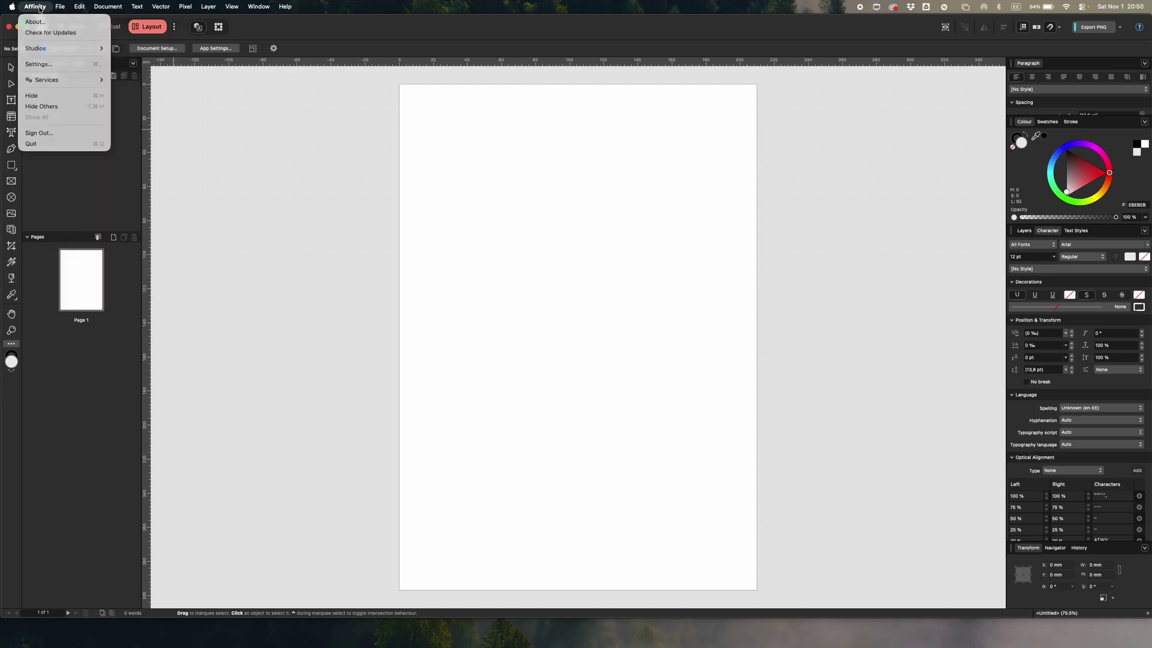
pyautogui.click(39, 64)
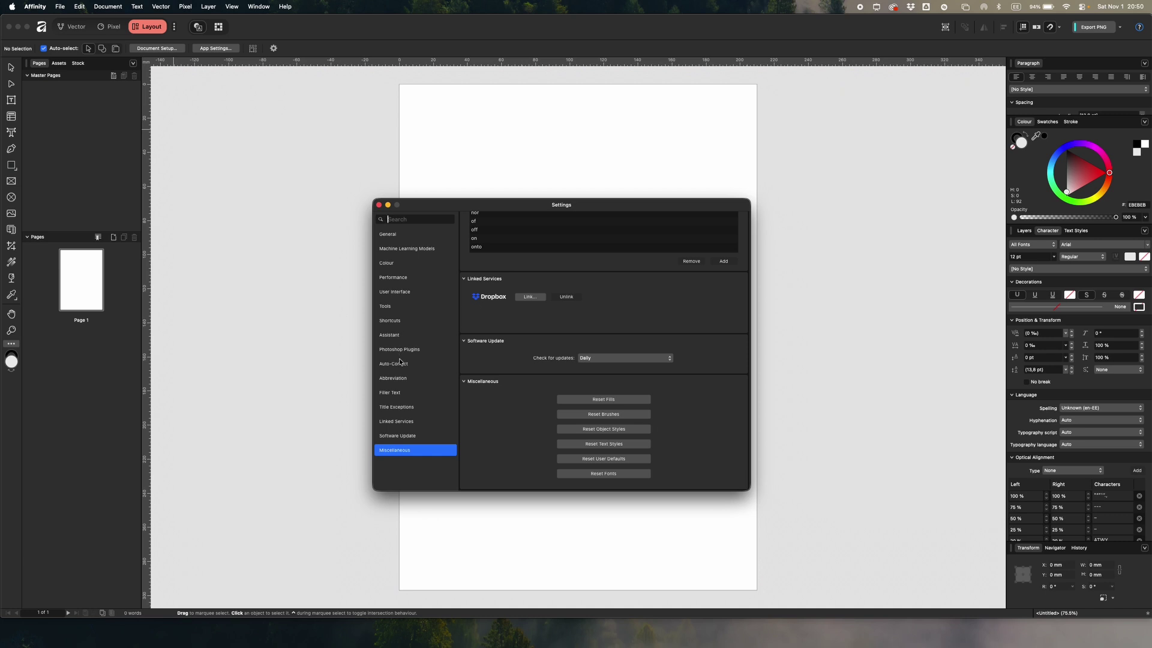
pyautogui.click(400, 292)
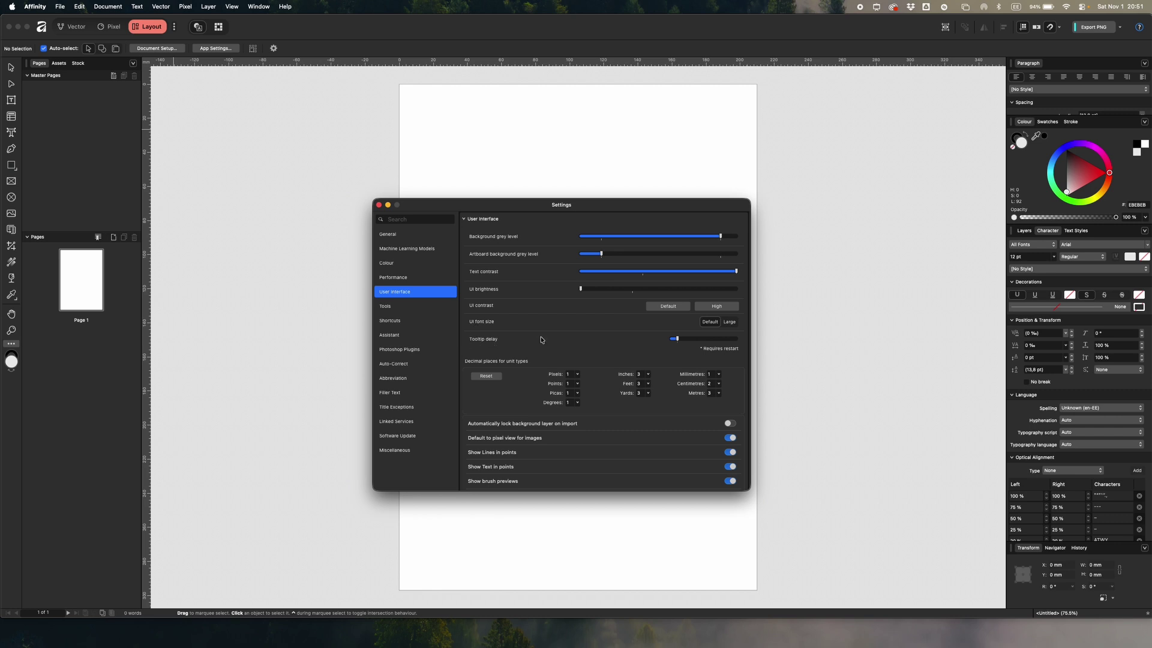
pyautogui.click(719, 310)
pyautogui.click(668, 306)
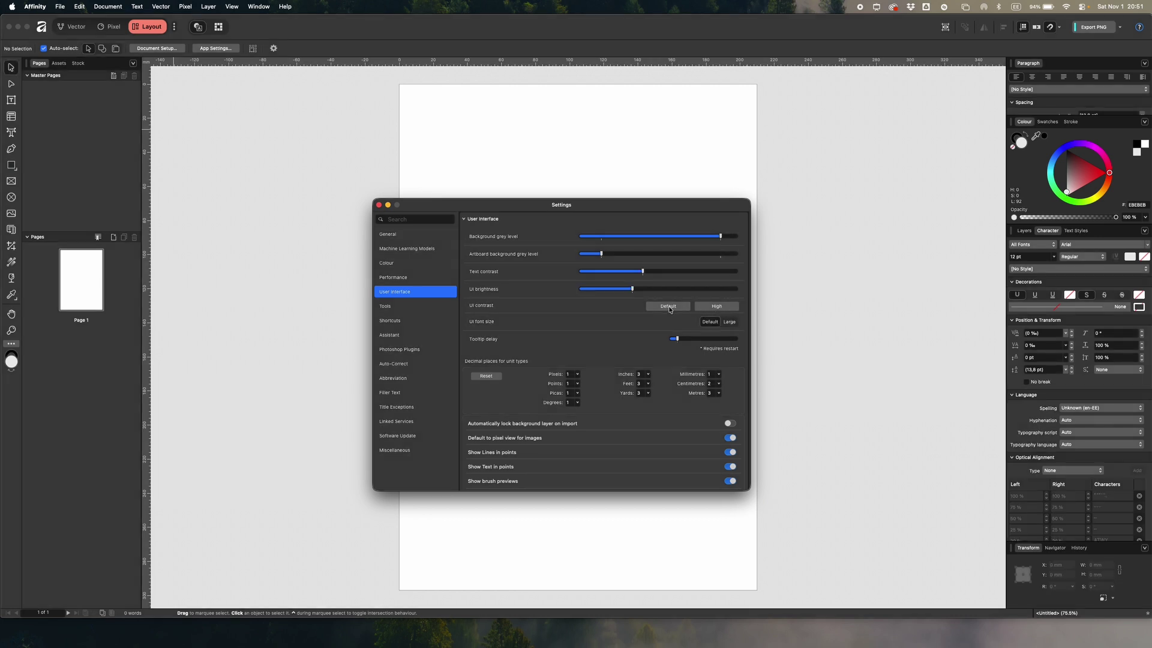
# Set the UI contrast to High, try adjusting the background grey level, and close the settings
pyautogui.click(725, 306)
pyautogui.moveTo(720, 236)
pyautogui.mouseDown()
pyautogui.moveTo(569, 236)
pyautogui.moveTo(769, 243)
pyautogui.moveTo(721, 240)
pyautogui.mouseUp()
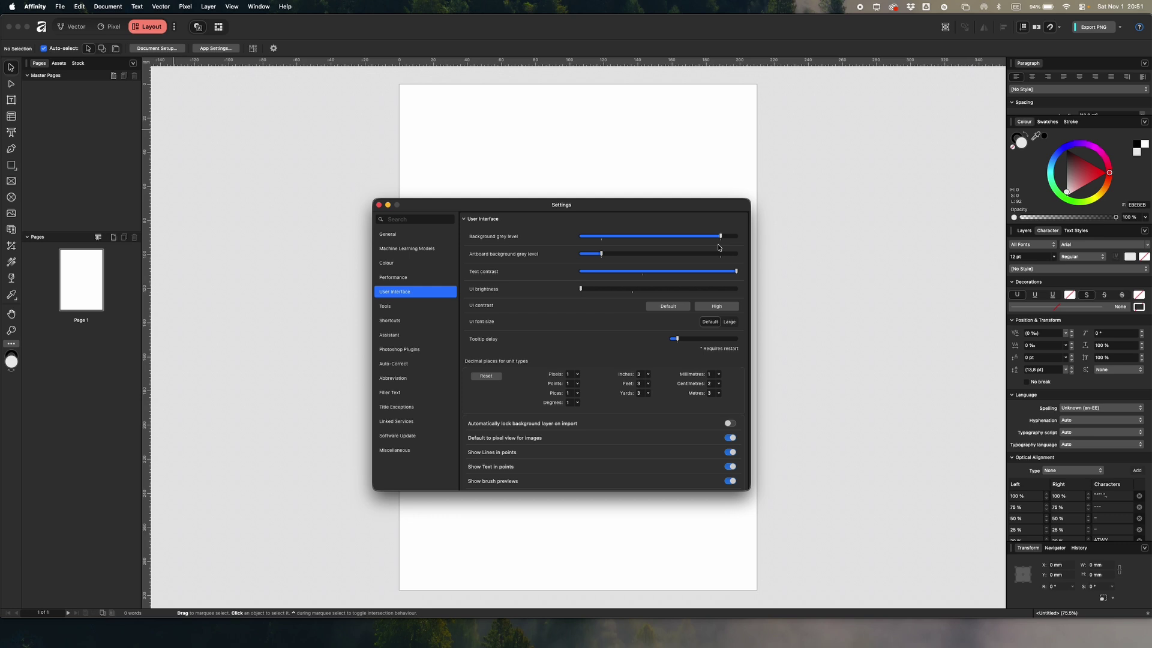
pyautogui.click(379, 204)
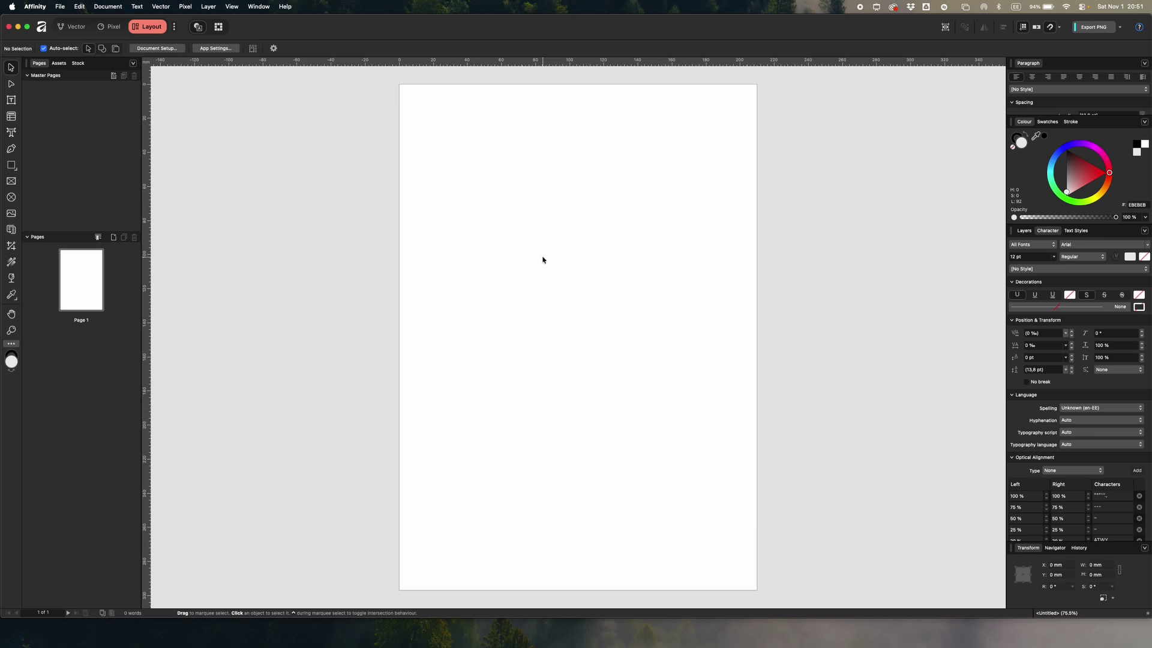